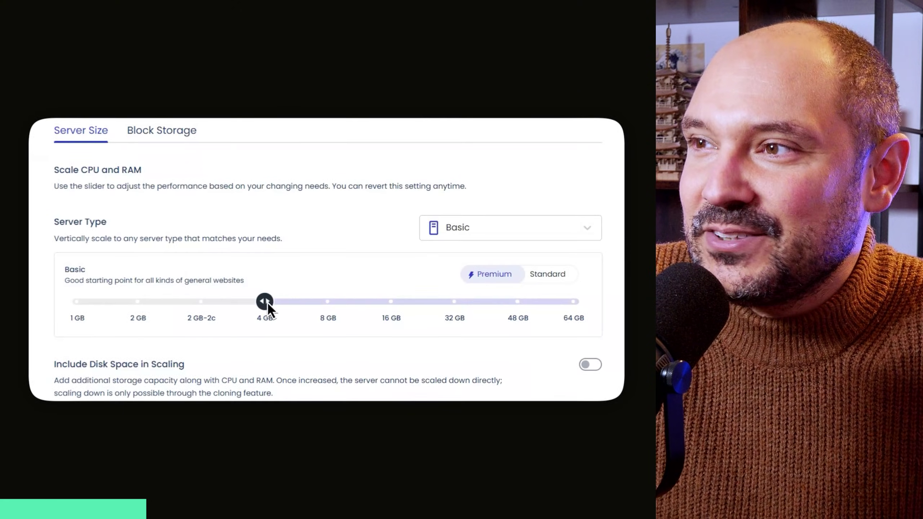
- Drag the RAM slider to scale the server from 4 GB to 8 GB
left_click_drag(264, 301, 329, 302)
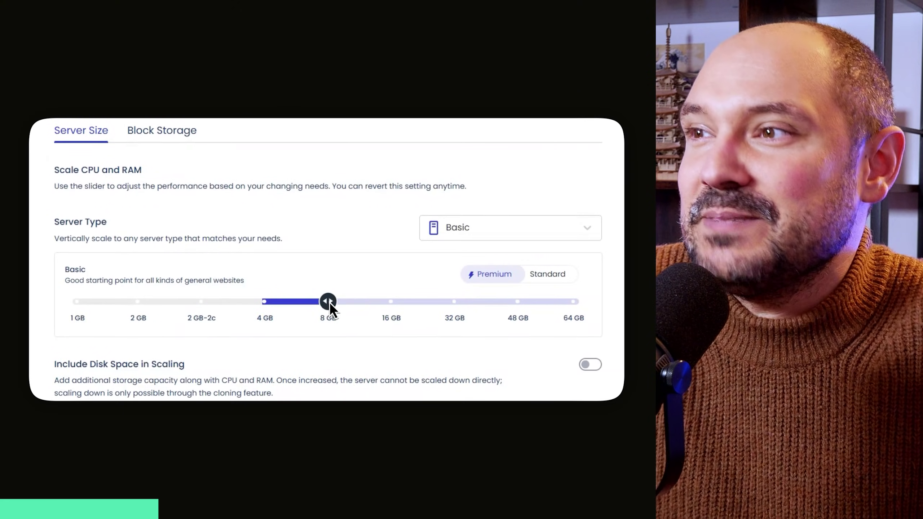
scroll(310, 307, "down", 5)
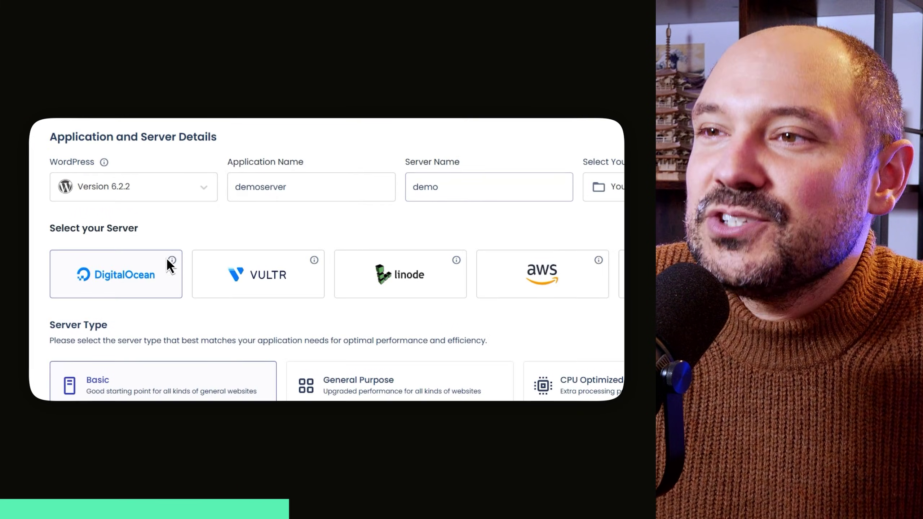
scroll(120, 267, "down", 5)
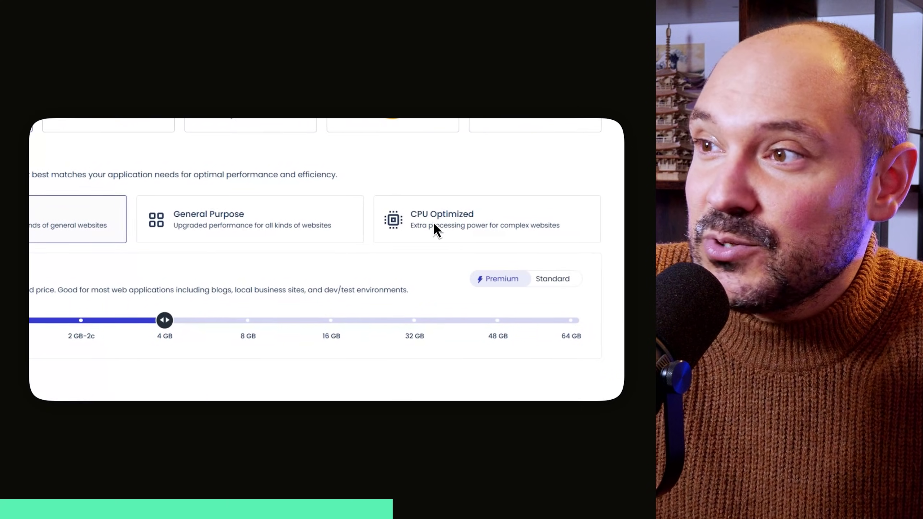
- Set the new server size to 4 GB and pick a server location
left_click_drag(256, 305, 280, 300)
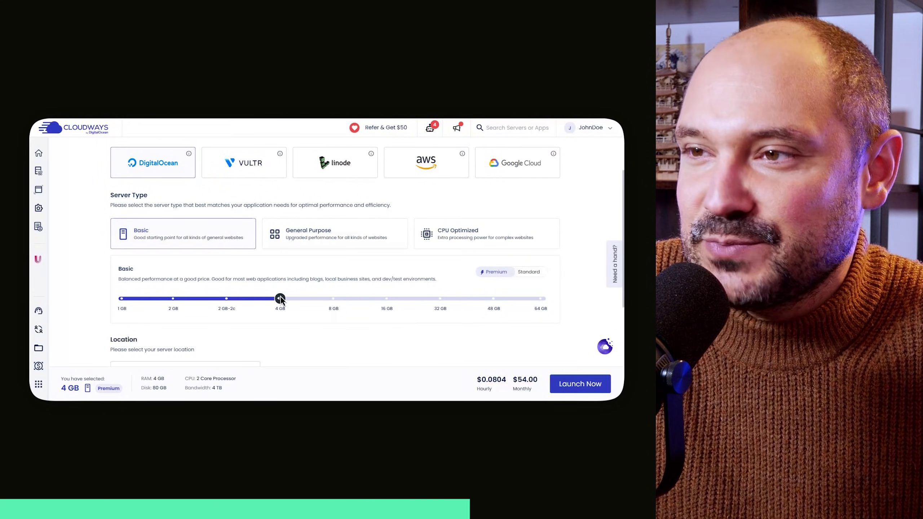
scroll(282, 301, "down", 1)
scroll(280, 296, "down", 1)
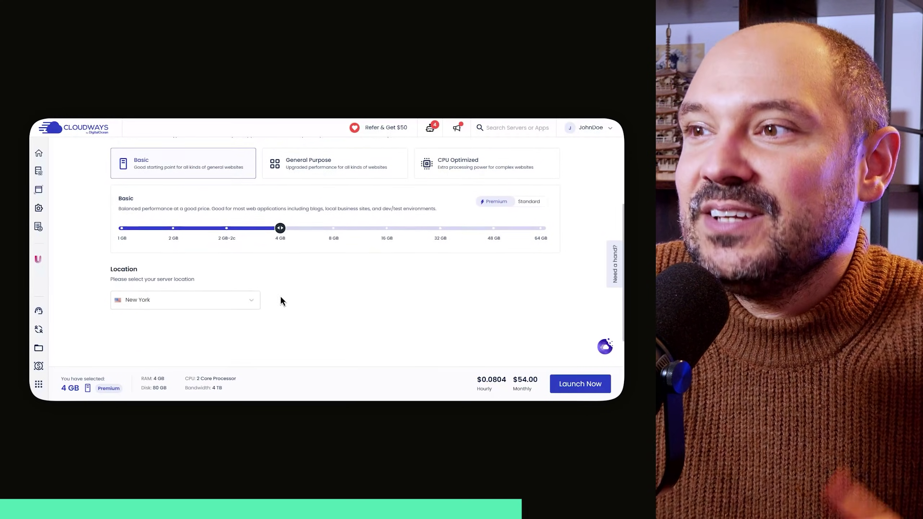
left_click(200, 301)
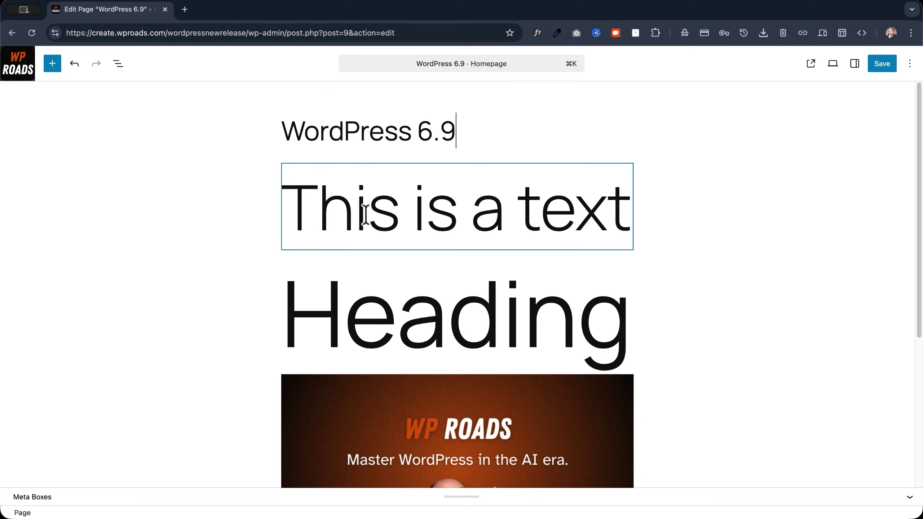
- Post a 'Please change color!' note on the 'This is a text' paragraph using Add note
left_click(628, 214)
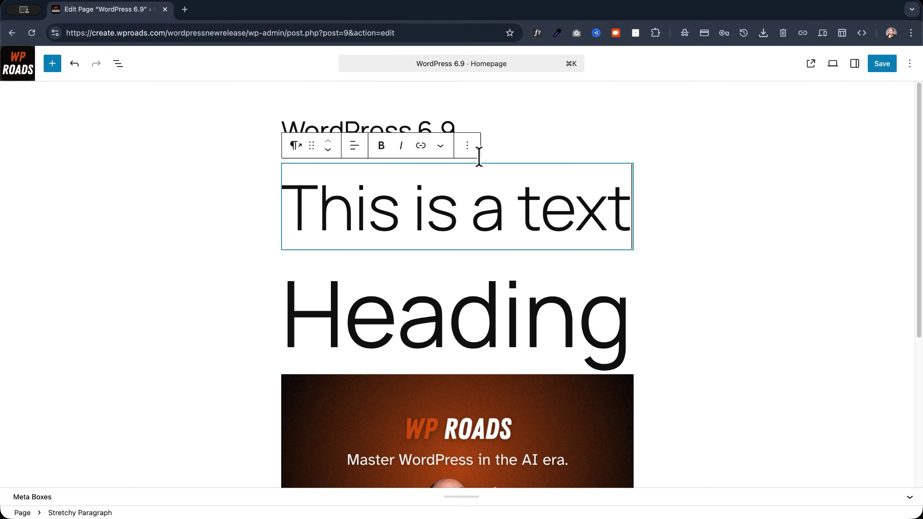
left_click(469, 147)
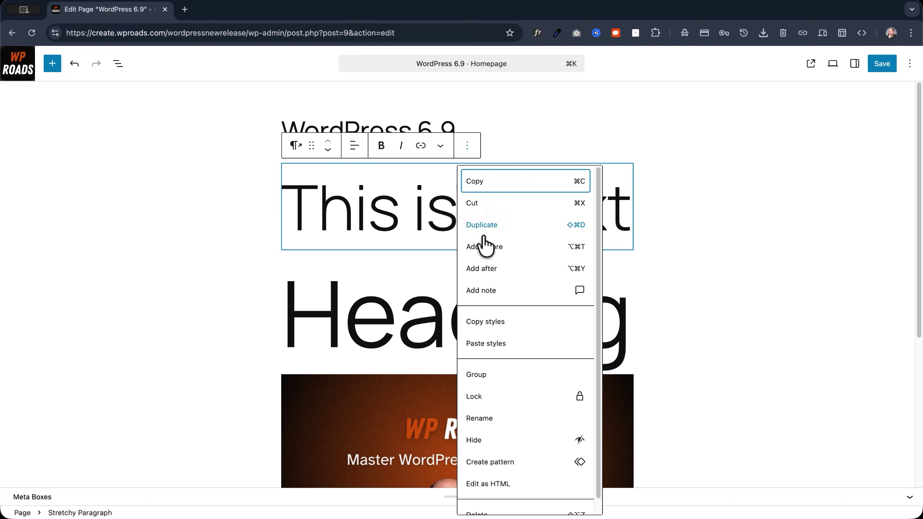
left_click(576, 302)
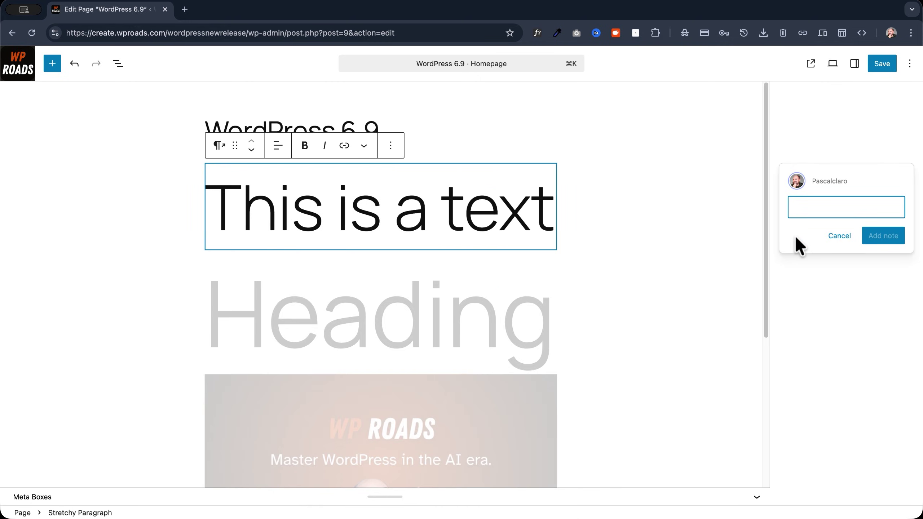
type("Please change color!")
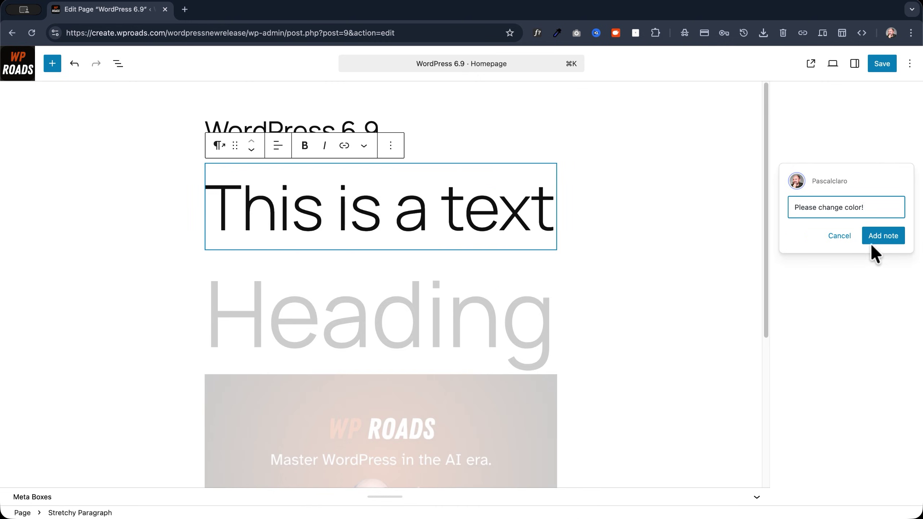
left_click(887, 241)
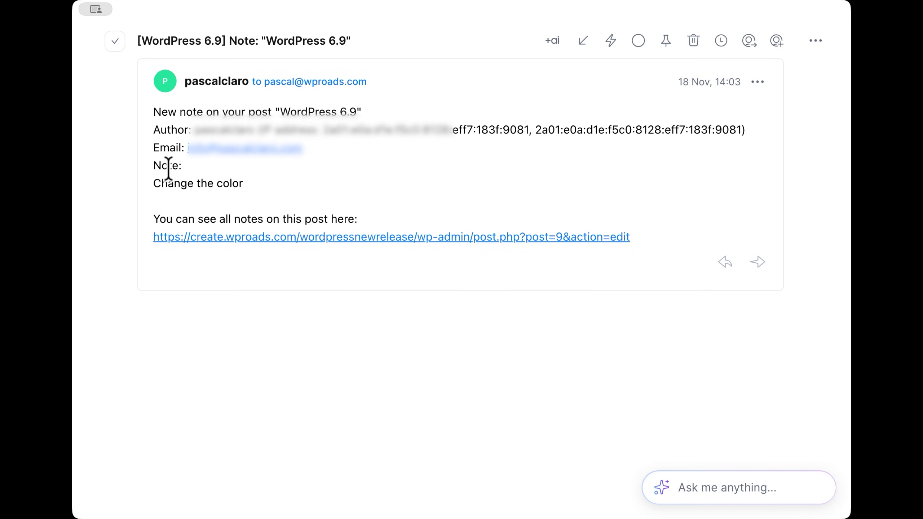
- Read the note in the notification email and follow its link to edit the WordPress 6.9 page
left_click_drag(155, 186, 308, 181)
left_click(312, 192)
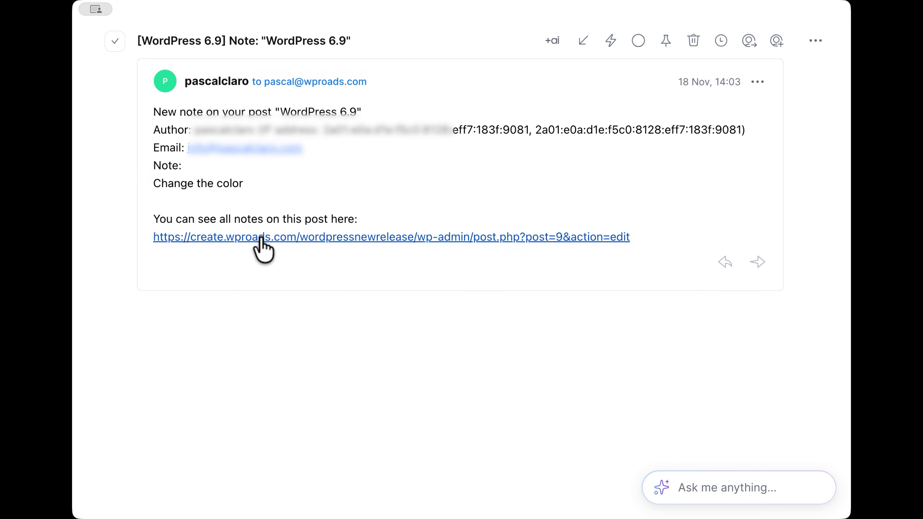
left_click(296, 238)
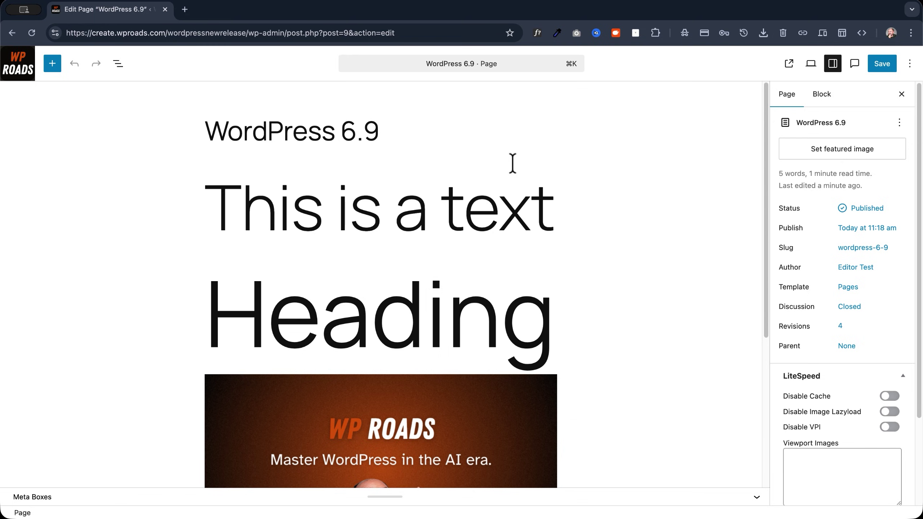
- Find the colour-change note in All notes and mark it resolved
left_click(855, 64)
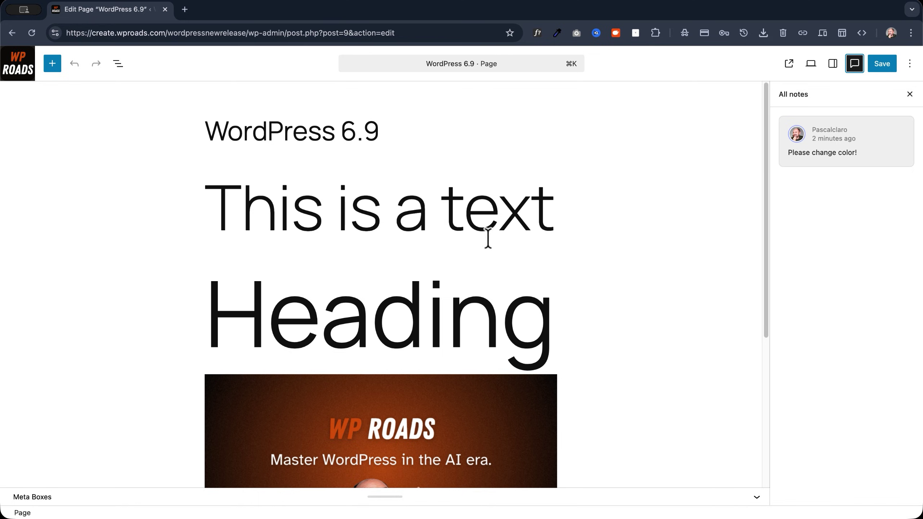
left_click(835, 146)
left_click(830, 197)
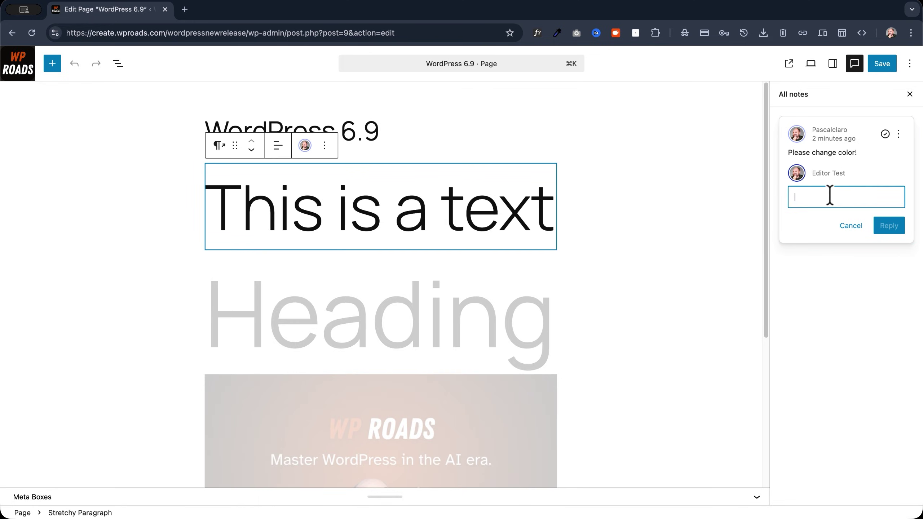
left_click(884, 134)
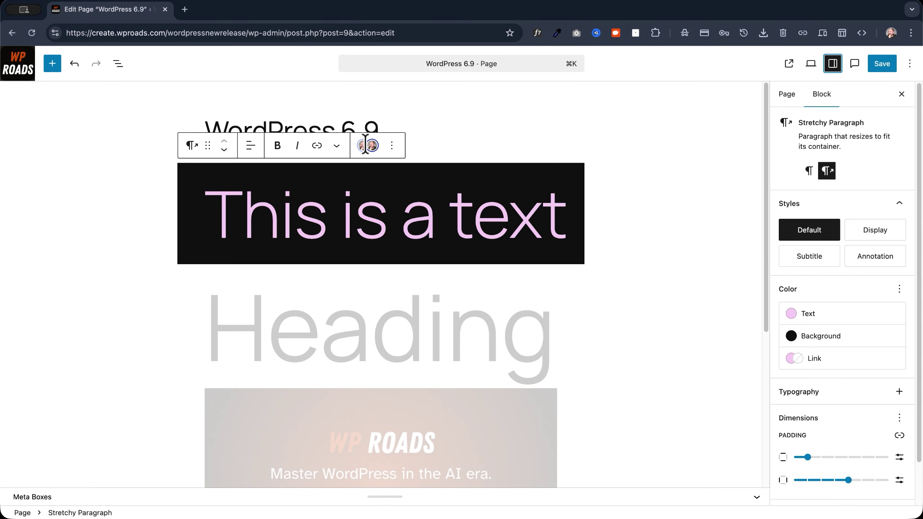
left_click(365, 146)
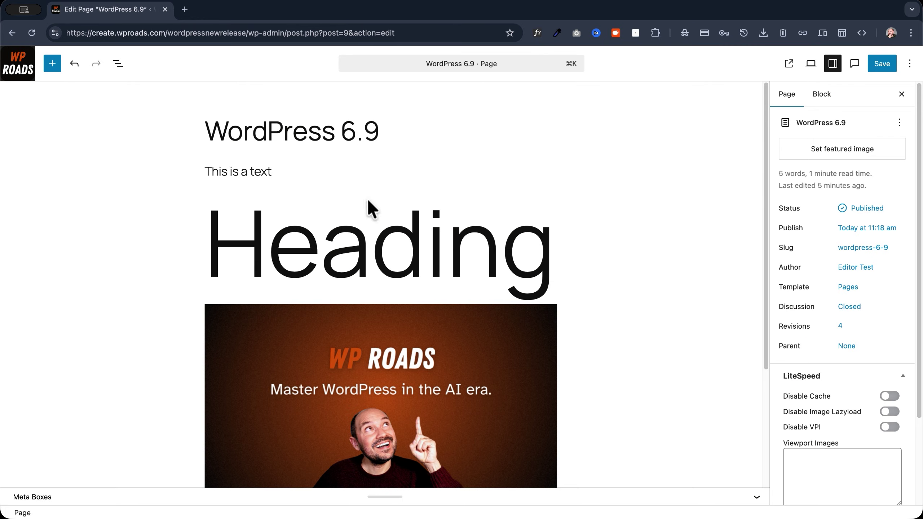
- Inspect the accordion's item, heading, panel and inner paragraph in List View, ending on the whole Accordion
left_click(296, 176)
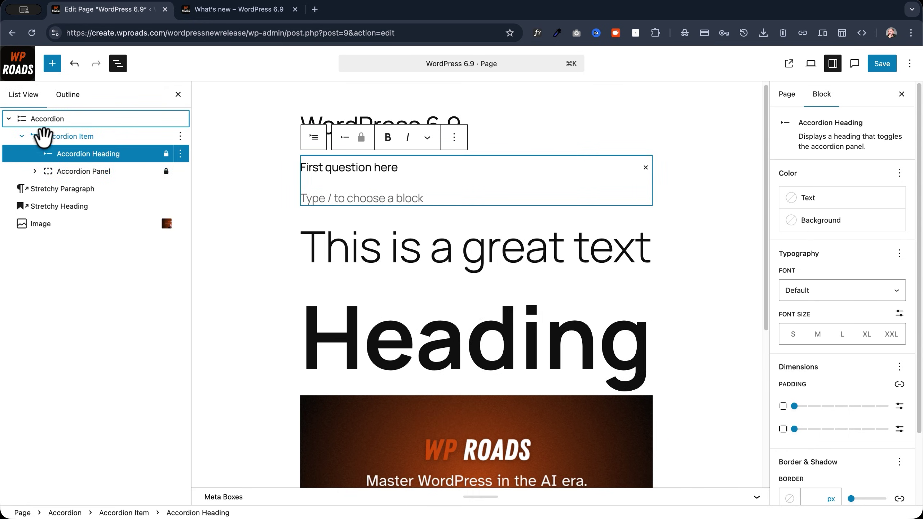
left_click(43, 134)
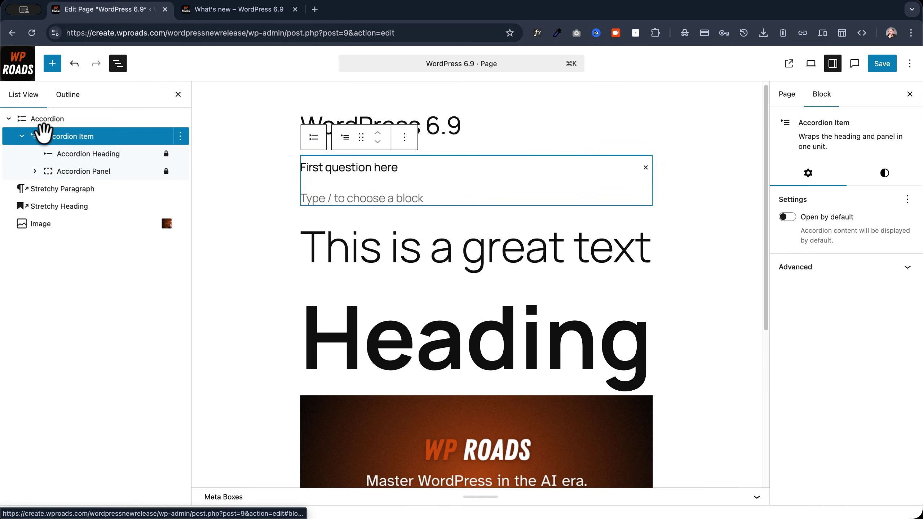
left_click(43, 119)
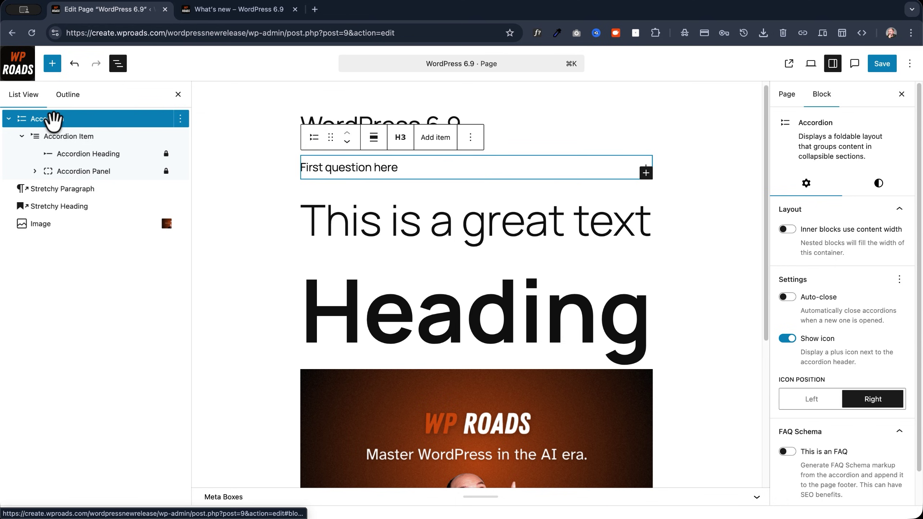
left_click(79, 136)
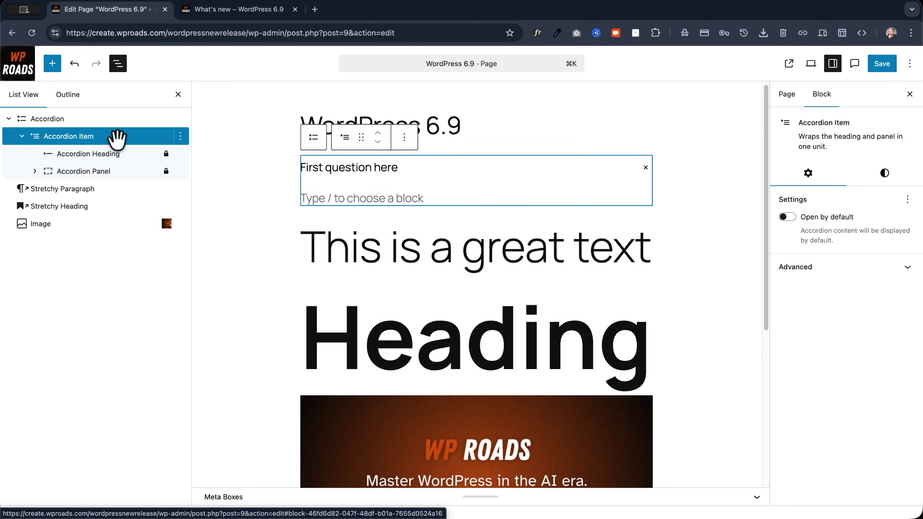
left_click(103, 156)
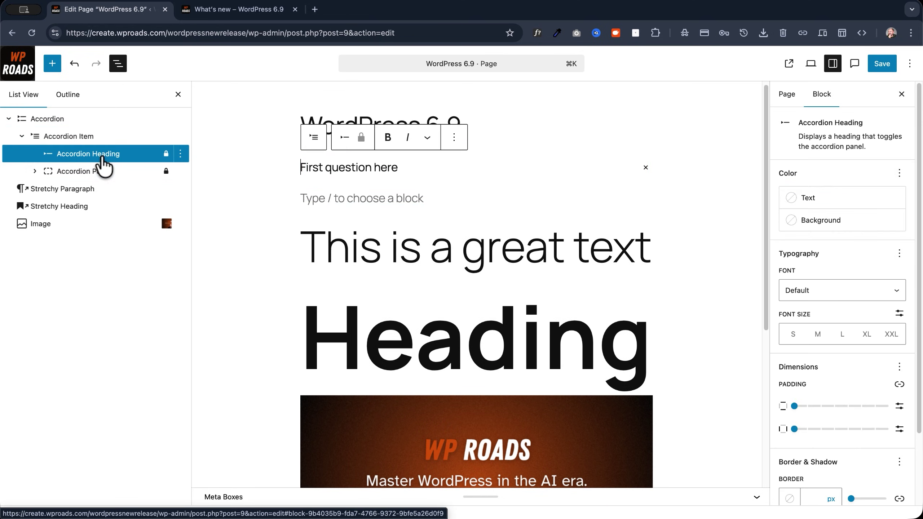
left_click(84, 171)
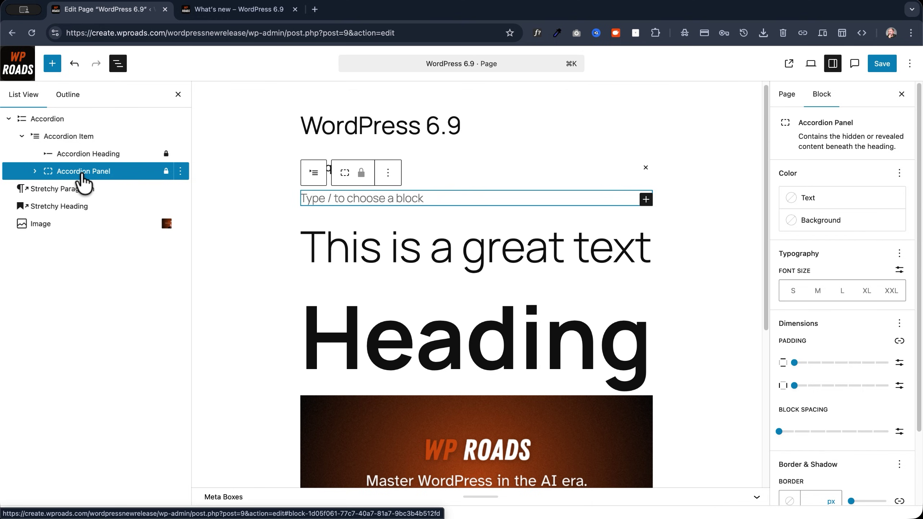
left_click(36, 172)
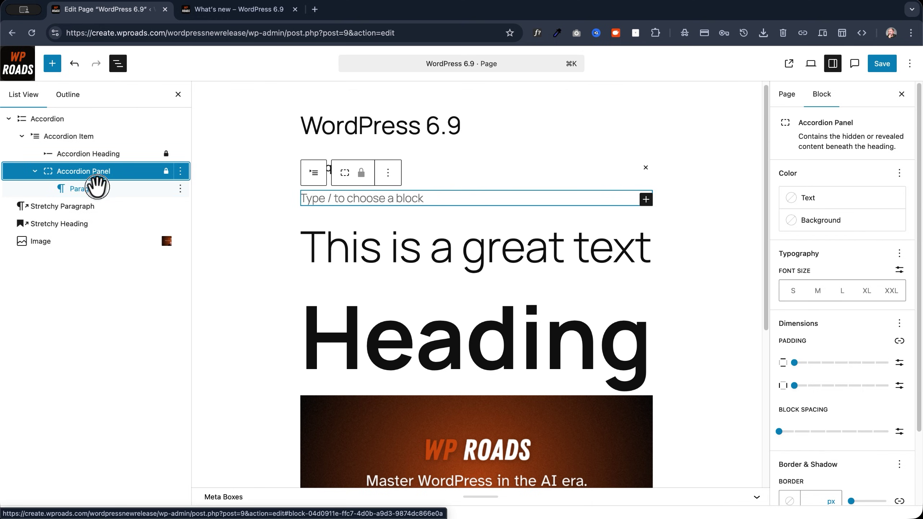
left_click(126, 188)
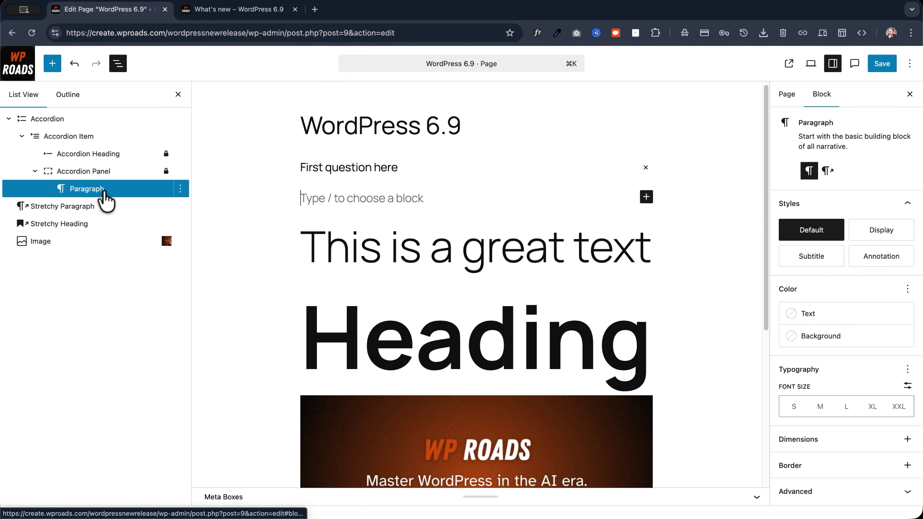
left_click(51, 118)
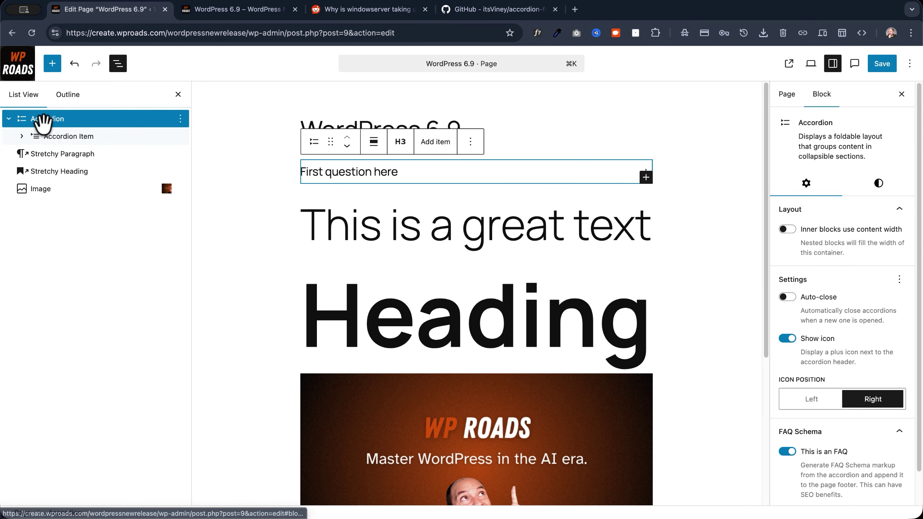
- Add the 'Second question in the accordion' item and turn on Auto-close for the Accordion
left_click(438, 142)
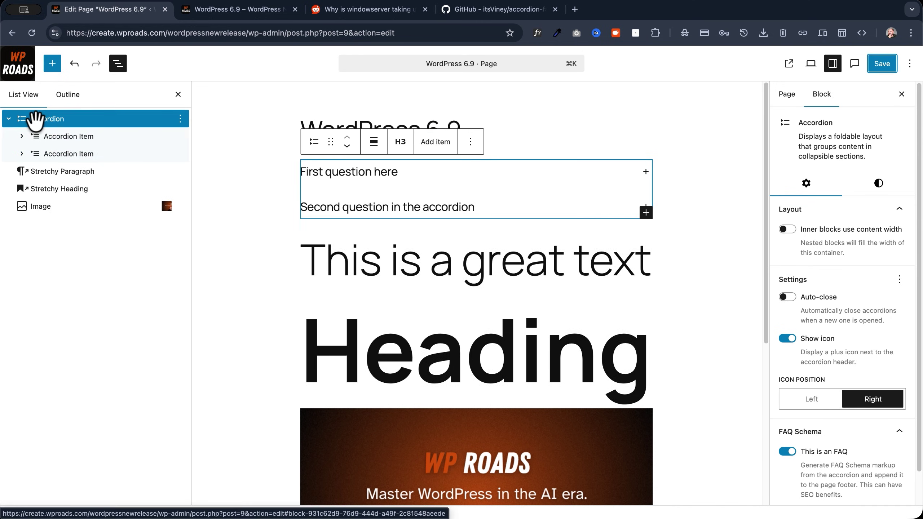
left_click(33, 120)
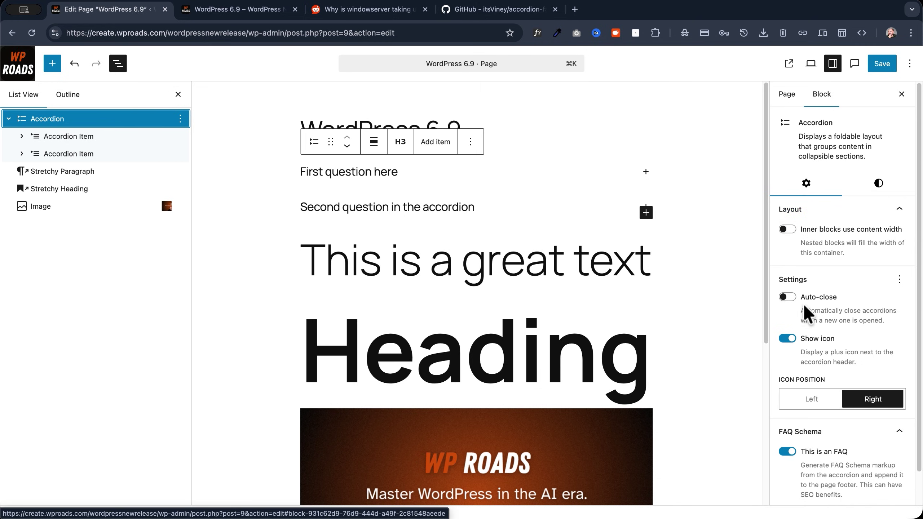
left_click(786, 297)
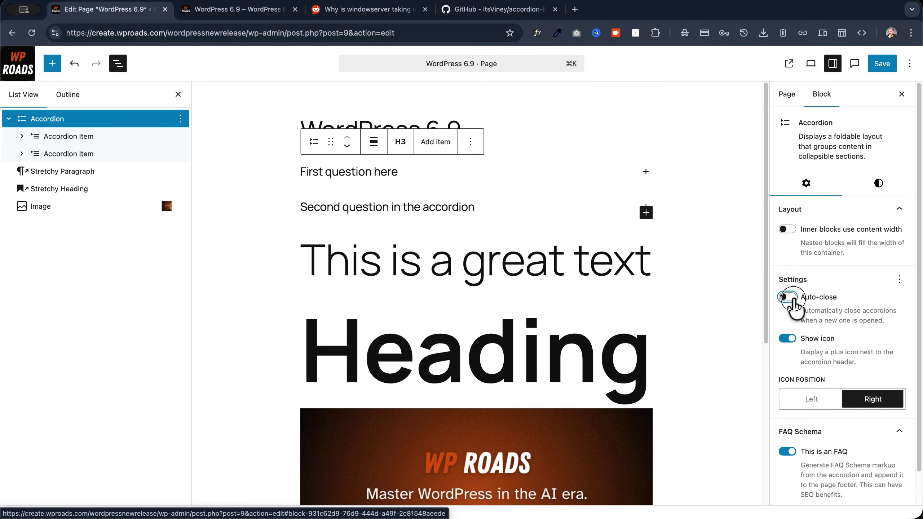
- Save and check on the live page that opening one question collapses the other
left_click(884, 66)
left_click(239, 9)
left_click(327, 234)
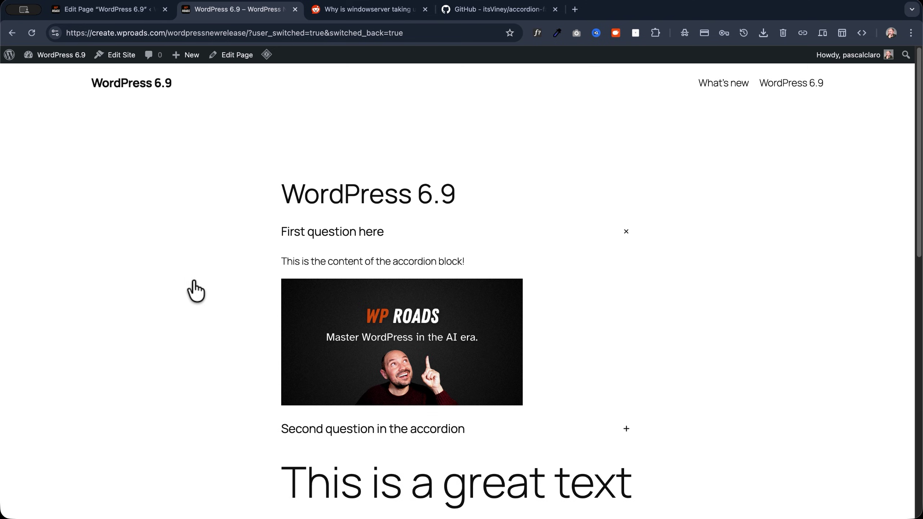
left_click(407, 431)
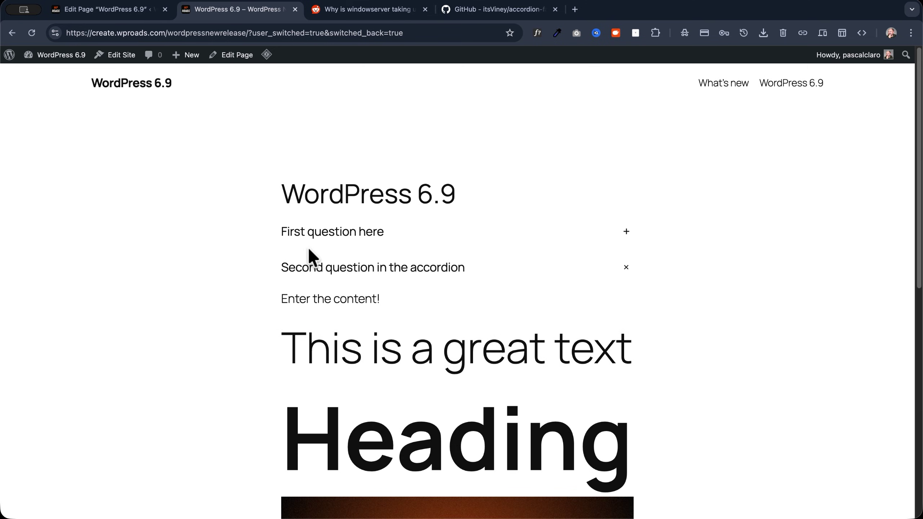
left_click(320, 233)
- Switch the accordion's Auto-close back off in the editor and save the page
key("ctrl+shift+Tab")
left_click(787, 296)
left_click(877, 68)
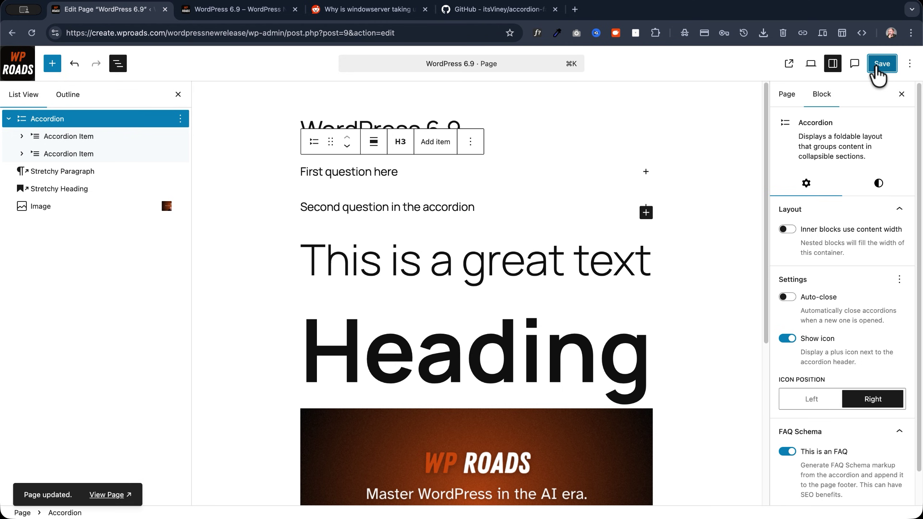
- Toggle the accordion's Show icon setting off and on, leaving the plus icons shown
scroll(799, 315, "down", 2)
left_click(787, 305)
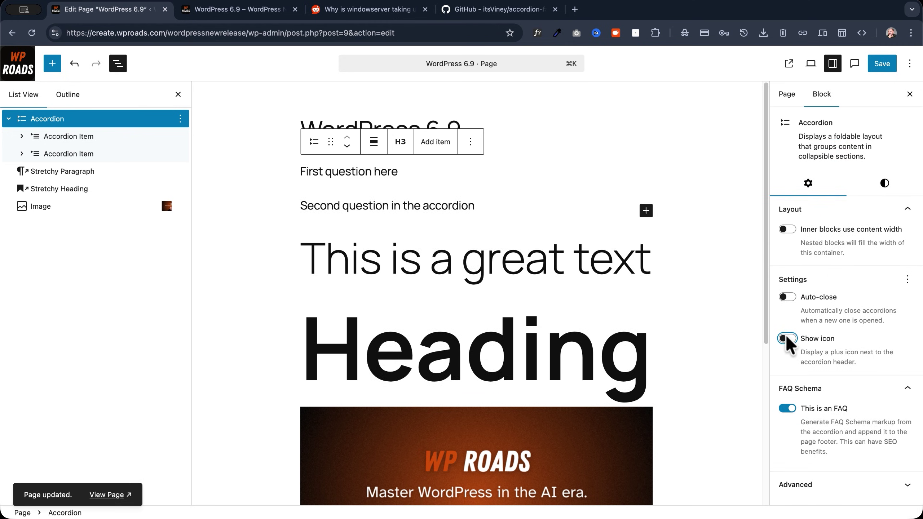
left_click(787, 338)
left_click(787, 338)
left_click(787, 338)
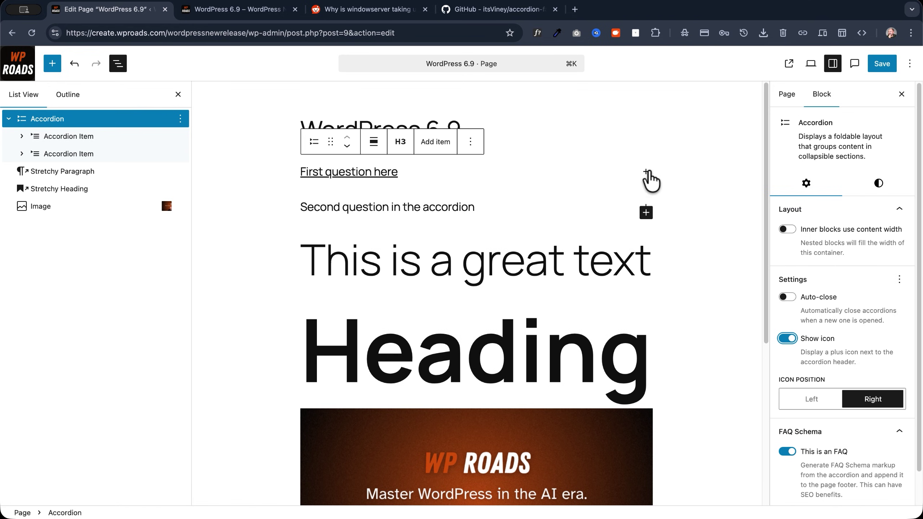
- Set Icon Position to Left, then back to Right, and switch on 'This is an FAQ'
scroll(809, 327, "down", 1)
left_click(808, 364)
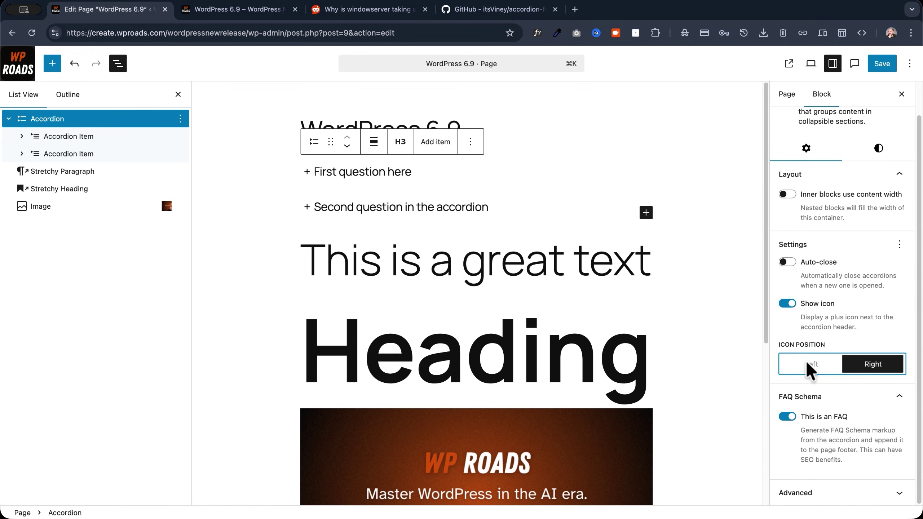
left_click(854, 365)
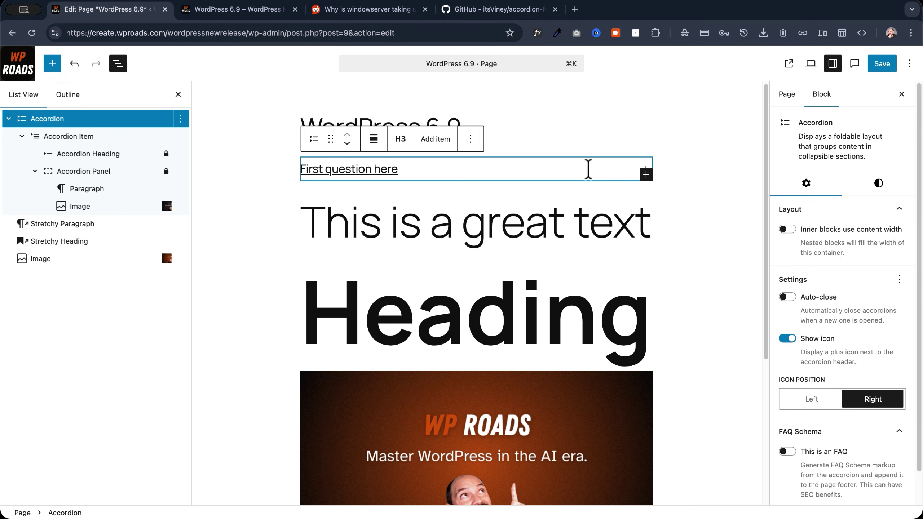
scroll(788, 418, "down", 2)
left_click(787, 417)
- View the plugin's Code download options on GitHub, then return to the Edit Page tab
left_click(470, 9)
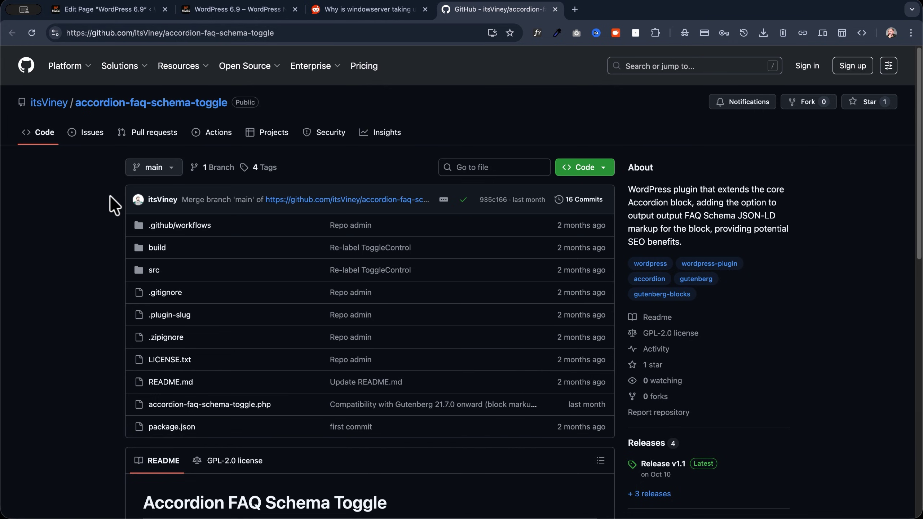
left_click(597, 171)
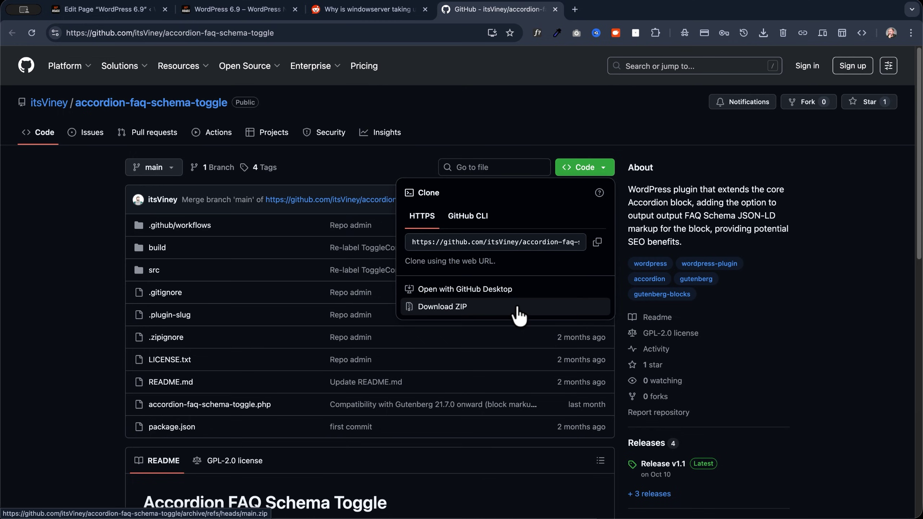
left_click(106, 9)
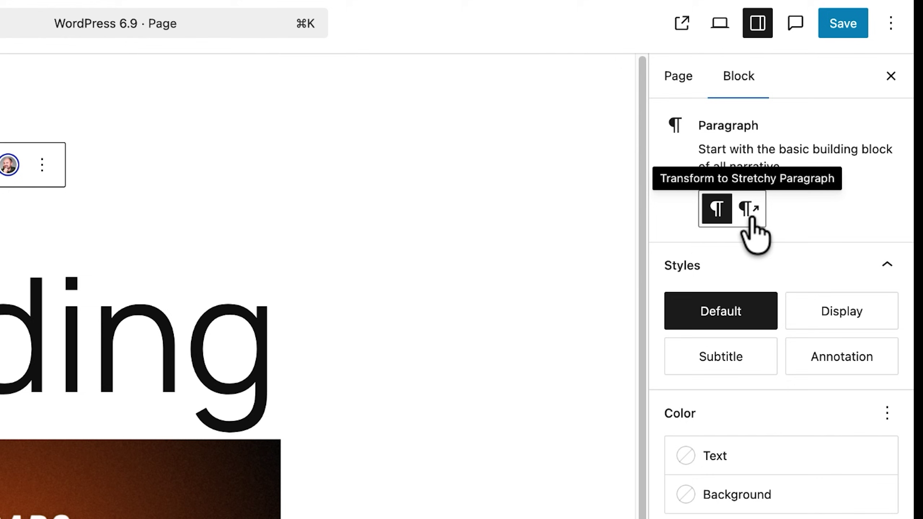
- Make the paragraph a Stretchy Paragraph via 'stretchy' and the heading a Stretchy Heading
left_click(750, 211)
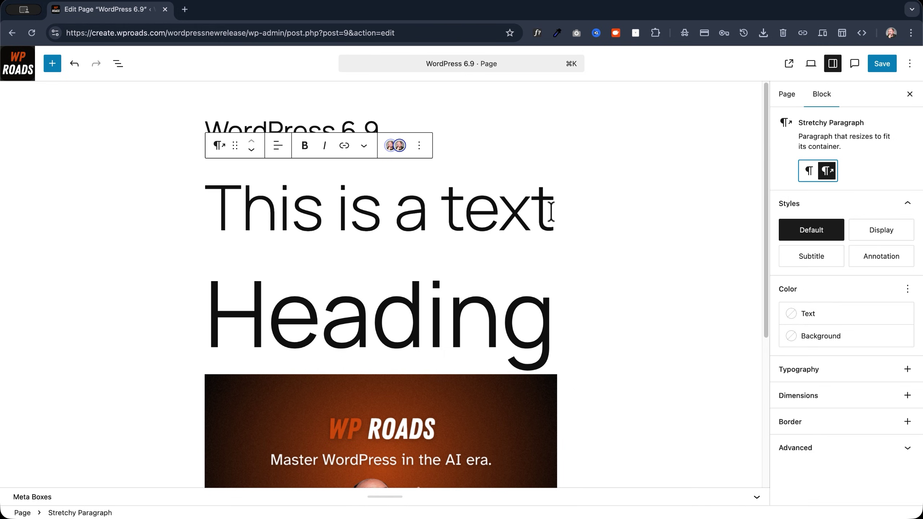
type("stretchy")
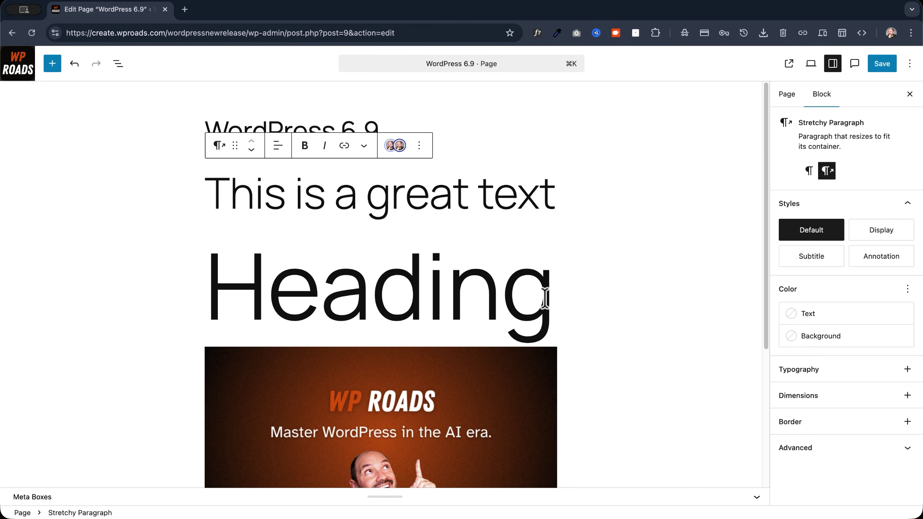
left_click(546, 299)
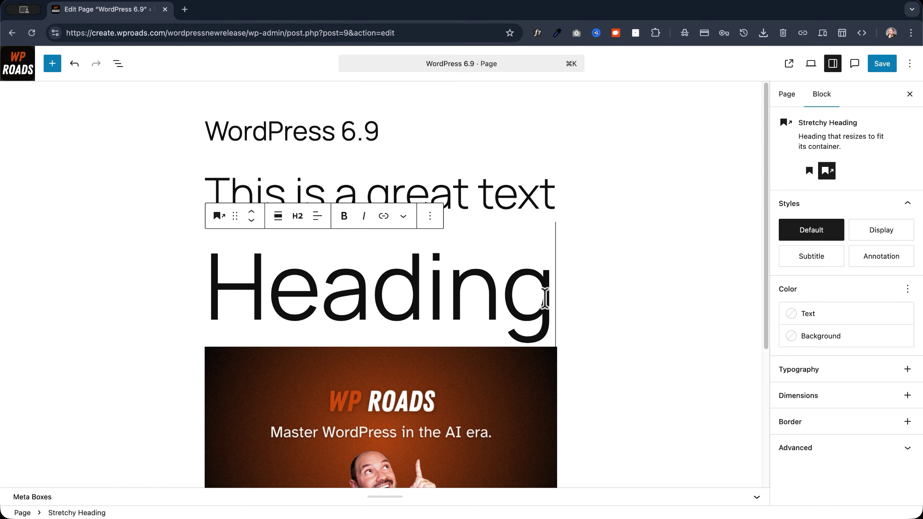
left_click(809, 171)
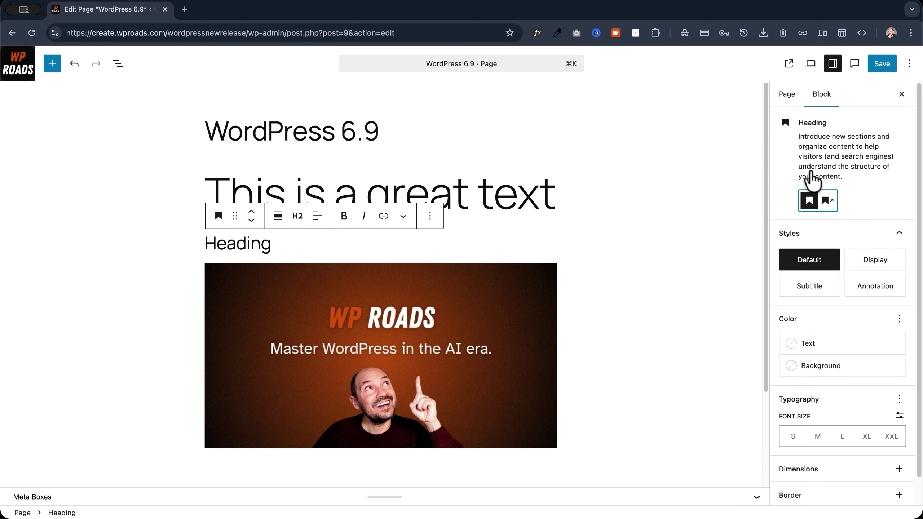
left_click(827, 202)
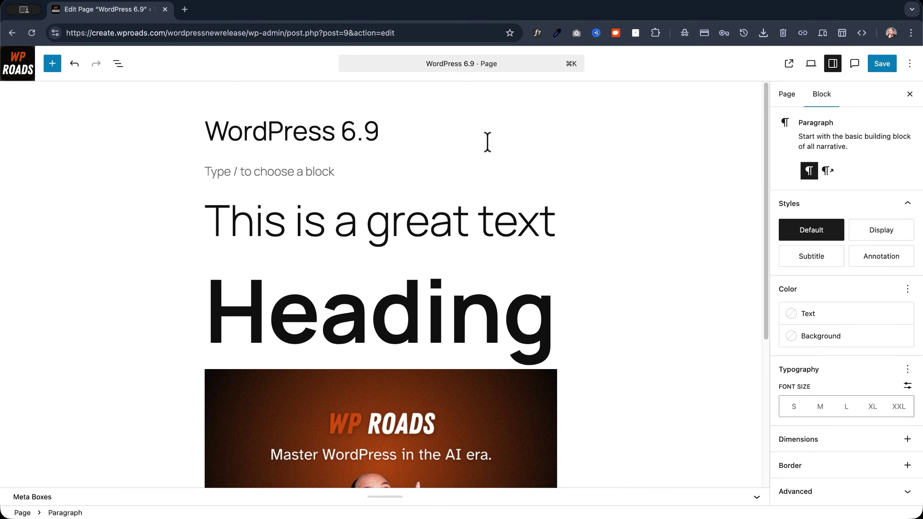
- Insert a Time to Read block, switch between single-value and range display, then change it to a word count
type("/stre")
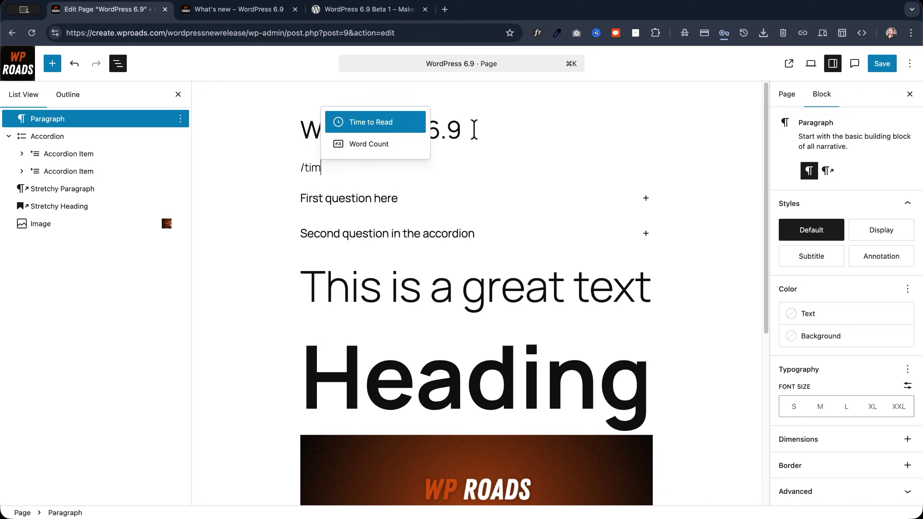
key("Return")
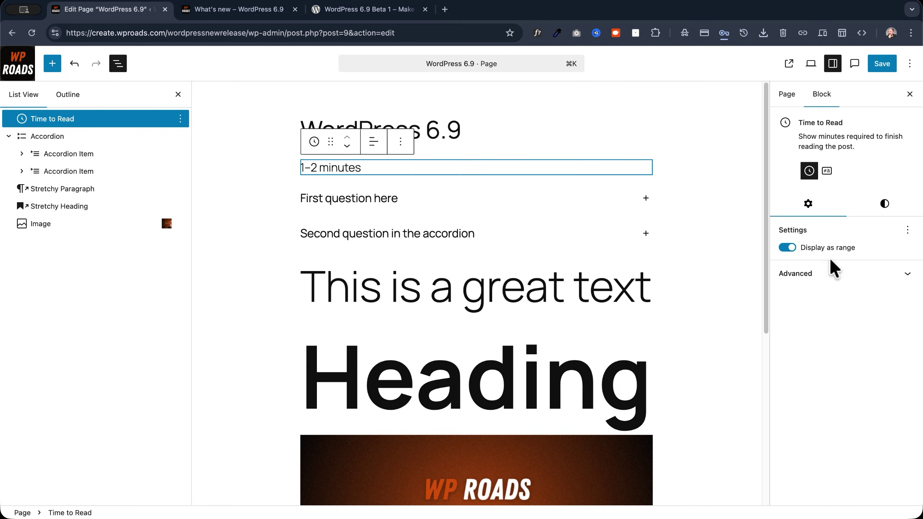
left_click(791, 249)
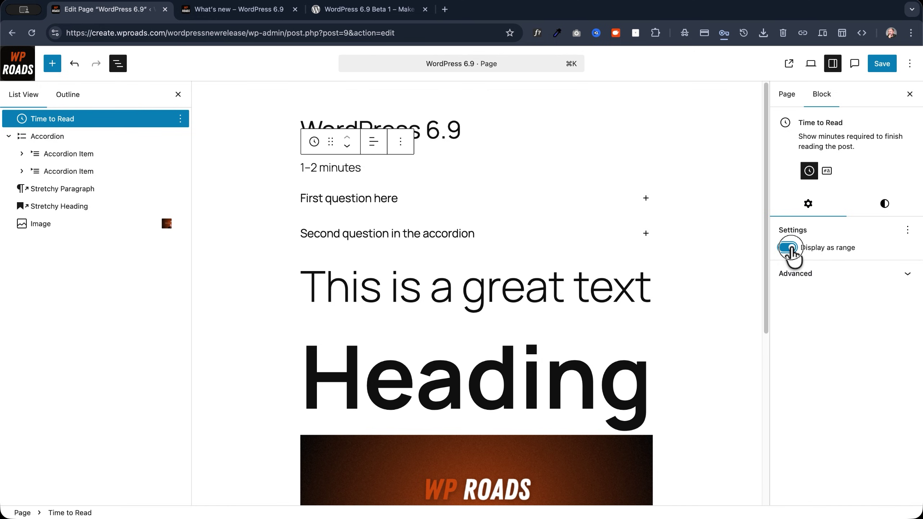
left_click(825, 249)
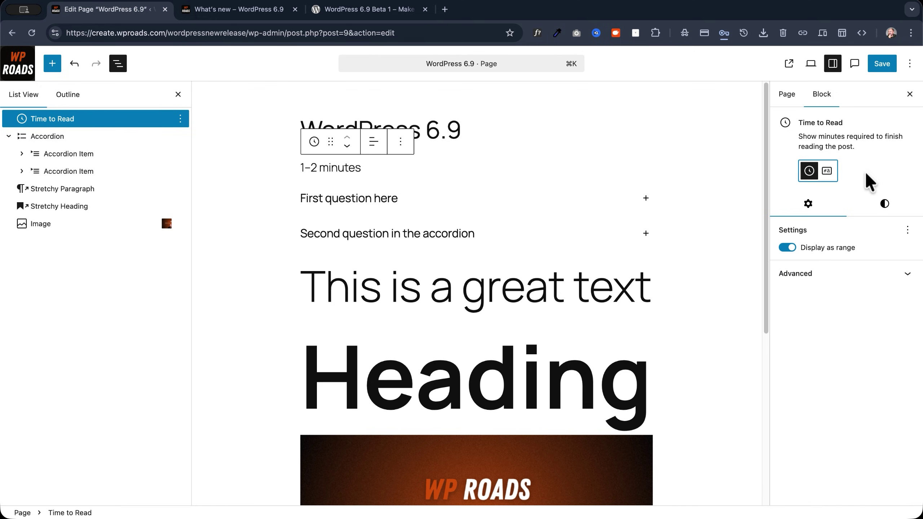
left_click(828, 172)
- Add a Word Count block under the title, then toggle it to Time to Read and back
left_click(465, 129)
key("Return")
type("/word")
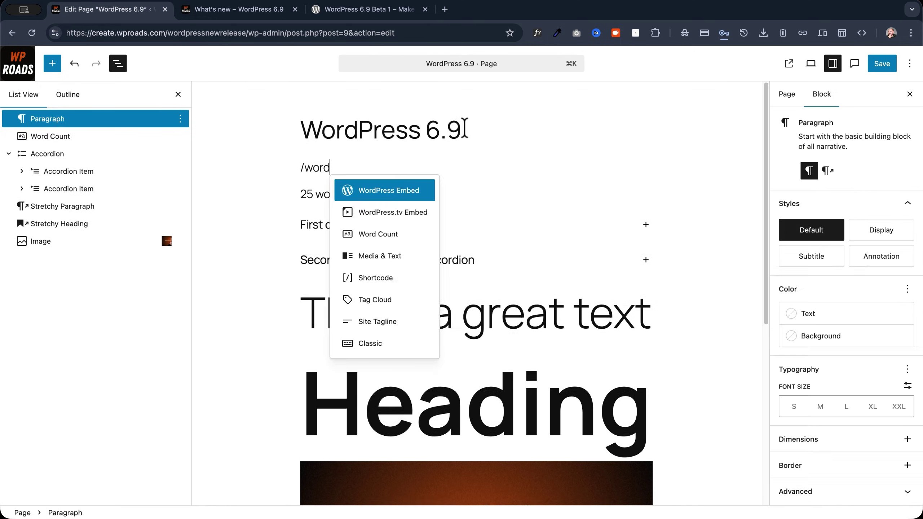
left_click(378, 235)
left_click(809, 171)
left_click(827, 172)
left_click(827, 173)
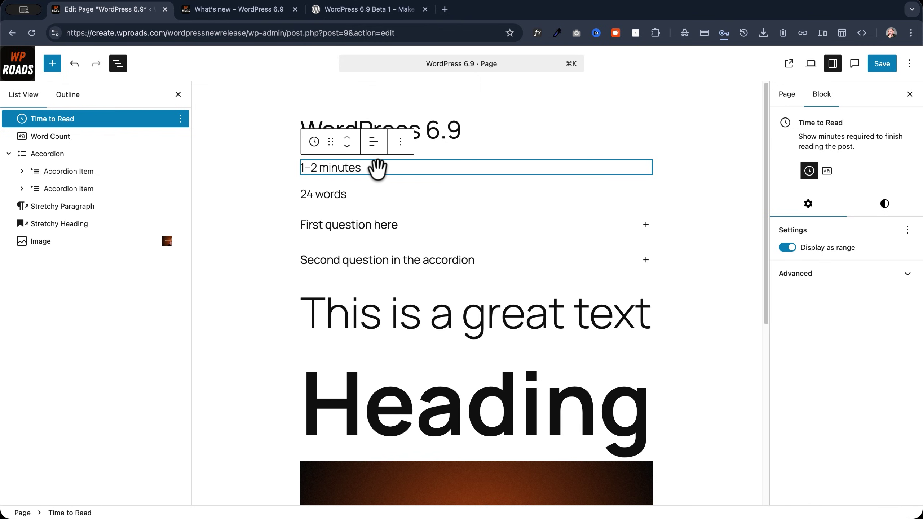
- Transform the Time to Read block into a Group with the Row layout
key("Escape")
left_click(347, 166)
left_click(321, 148)
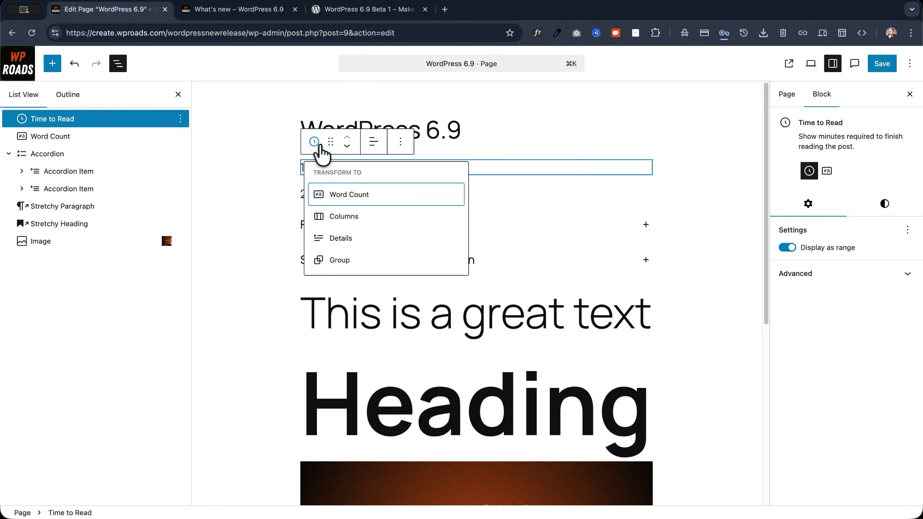
left_click(342, 260)
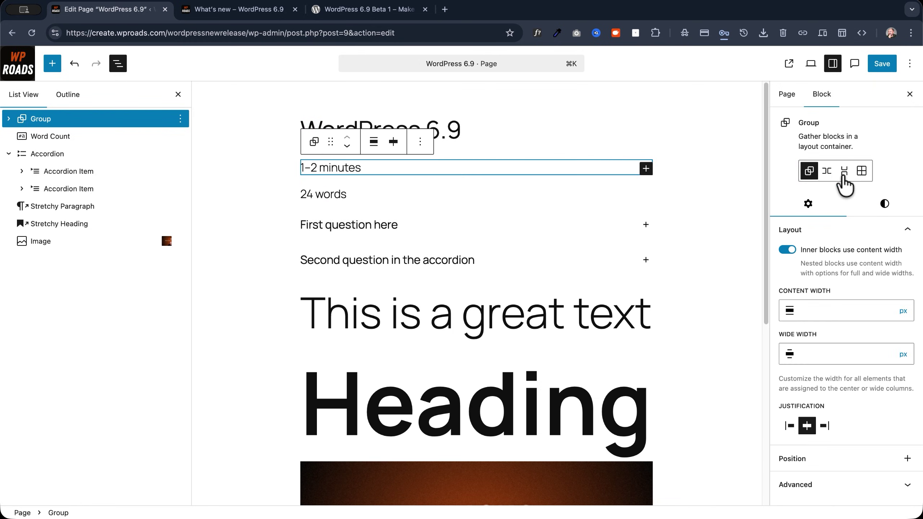
left_click(827, 171)
left_click(646, 168)
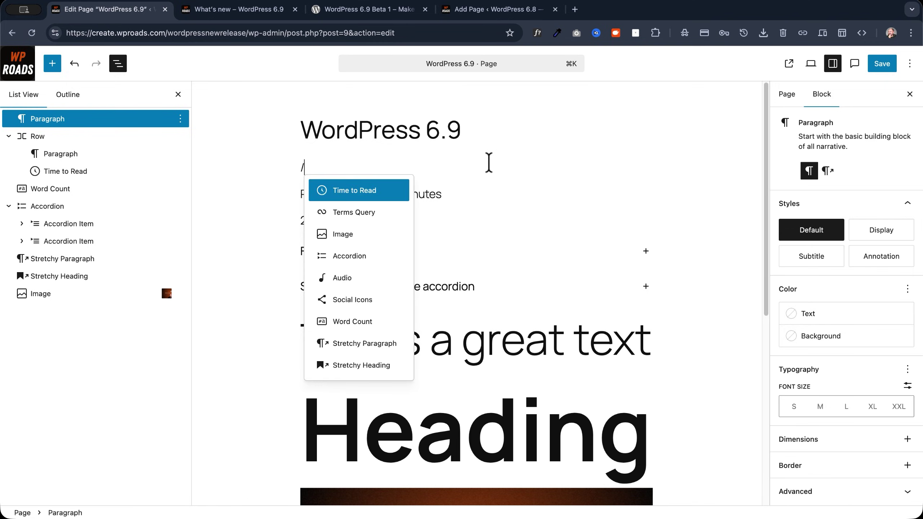
- Insert a Terms Query block using the Name + Count layout, keeping Categories as the taxonomy
key("Down")
key("Return")
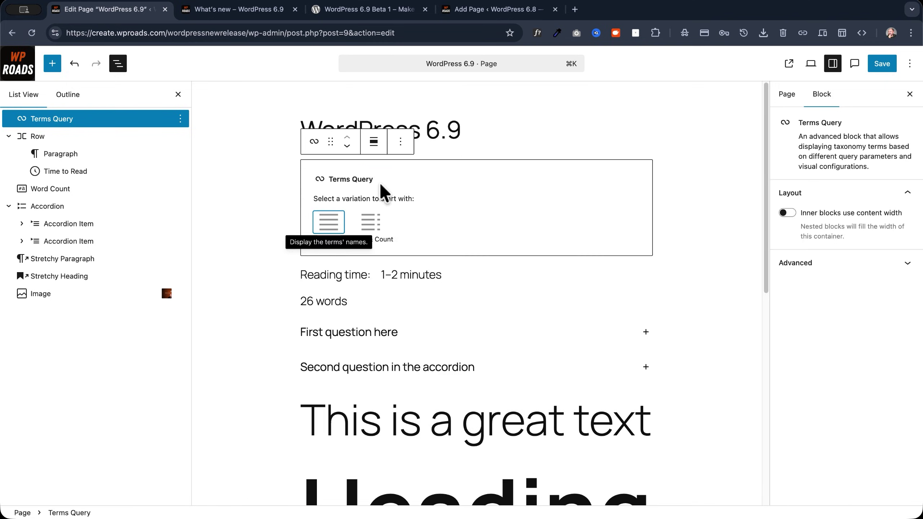
left_click(373, 231)
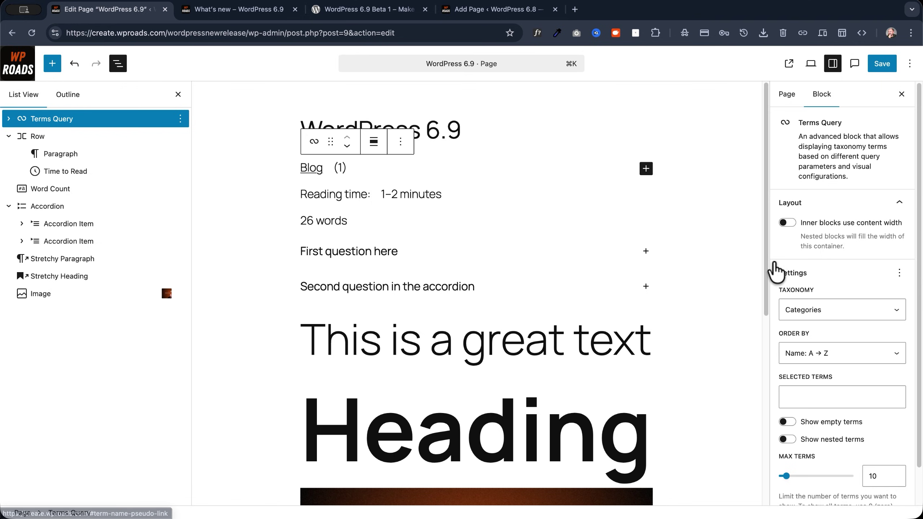
left_click(825, 309)
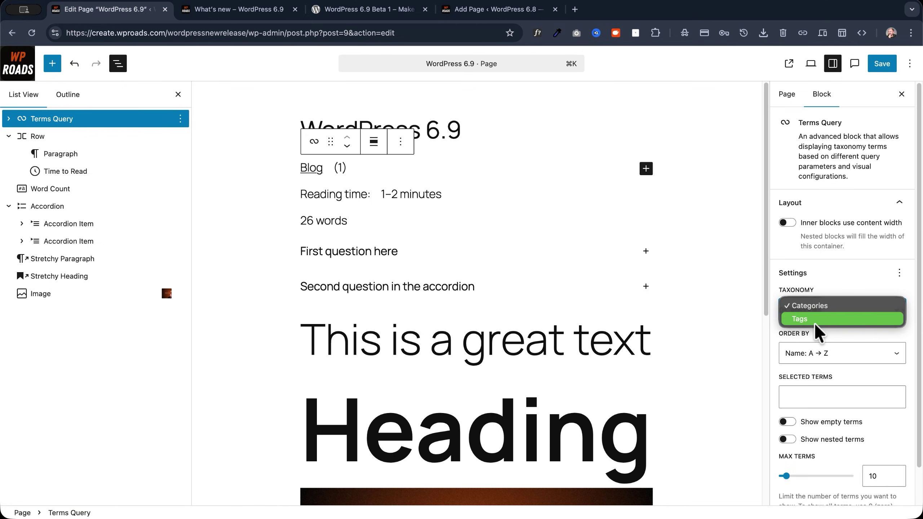
key("Escape")
left_click(839, 312)
left_click(849, 296)
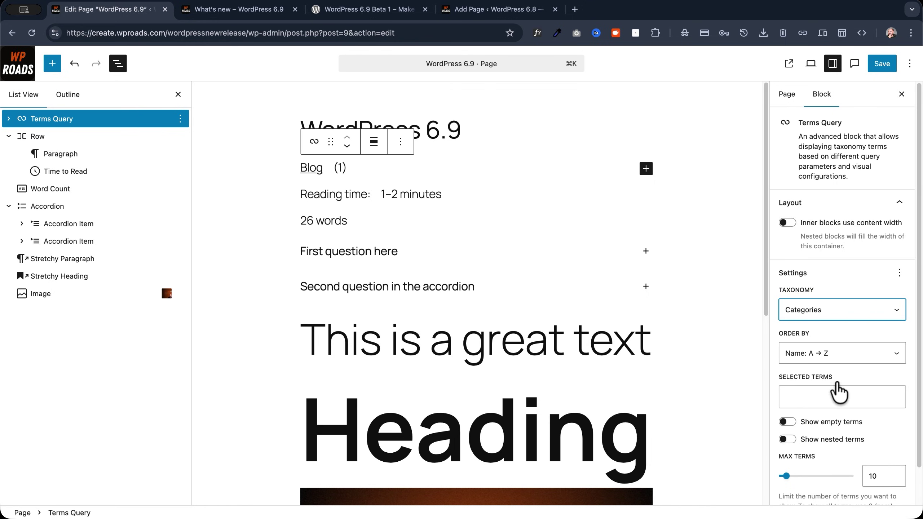
- Enable Show empty terms, leave nested categories off, and set Max terms to 5
left_click(813, 396)
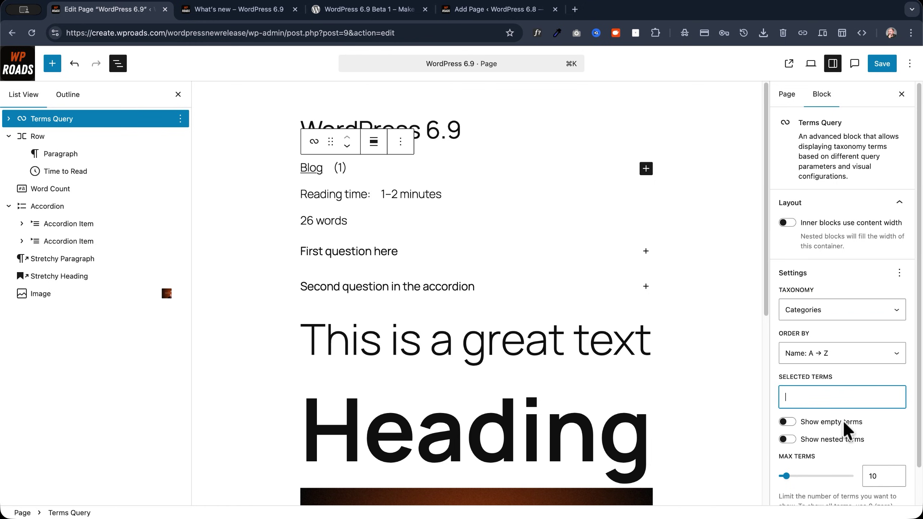
left_click(787, 423)
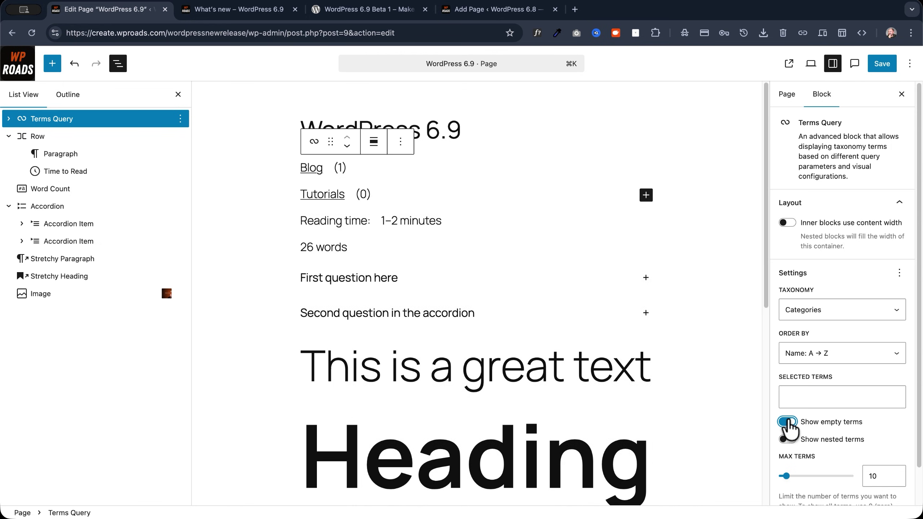
left_click(785, 440)
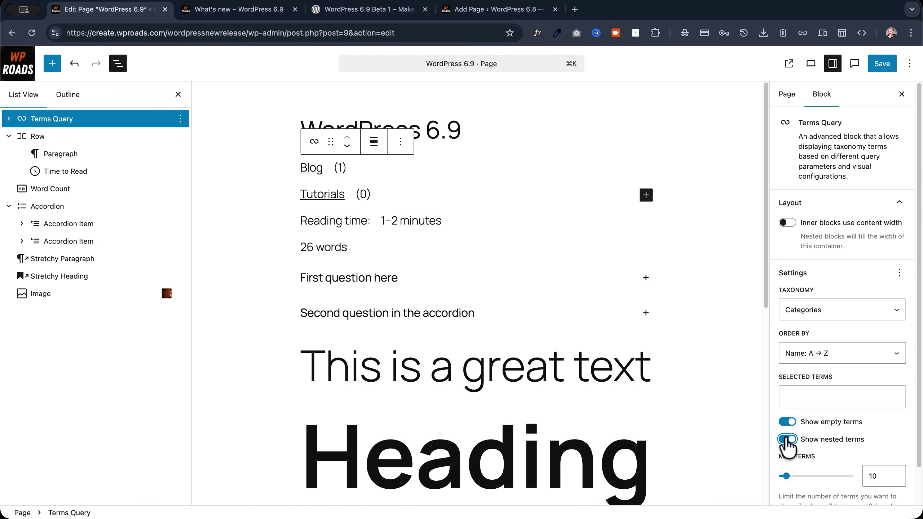
left_click(786, 440)
left_click(786, 440)
scroll(786, 442, "down", 2)
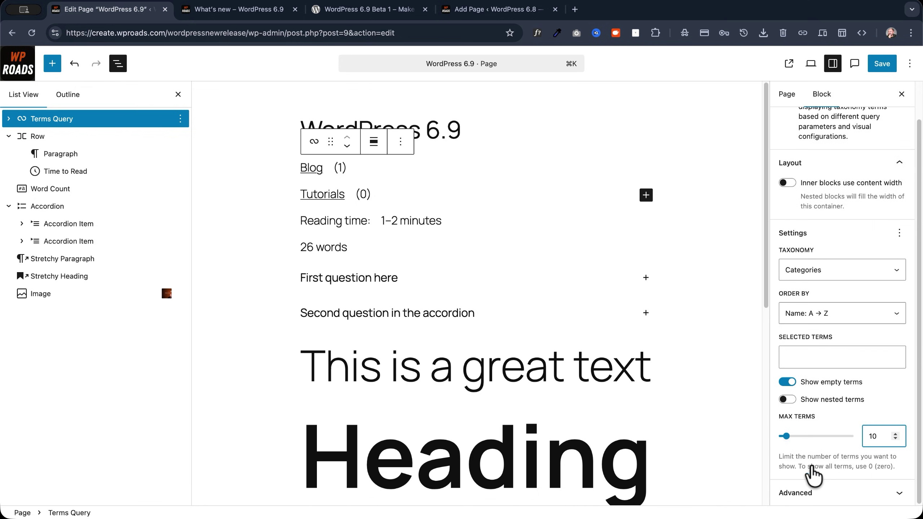
double_click(874, 436)
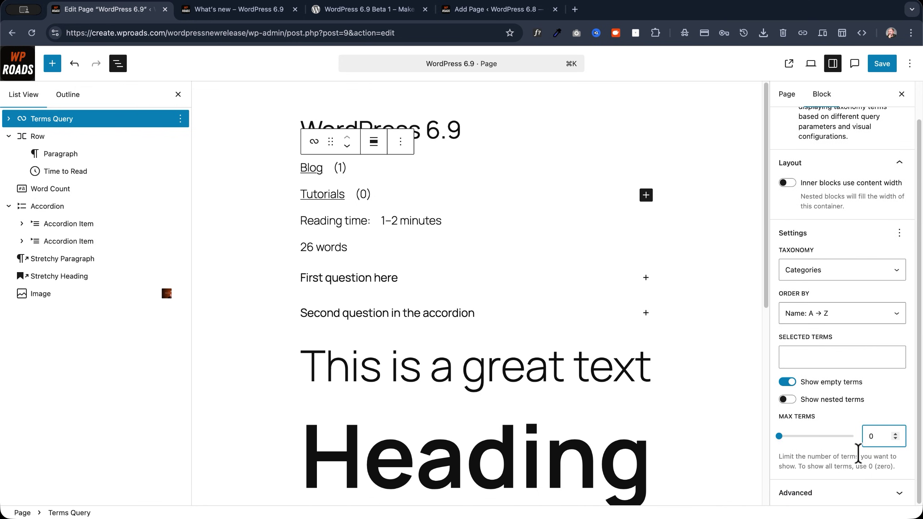
type("5")
- Remove the Term Count block from the terms list in List View
left_click(8, 119)
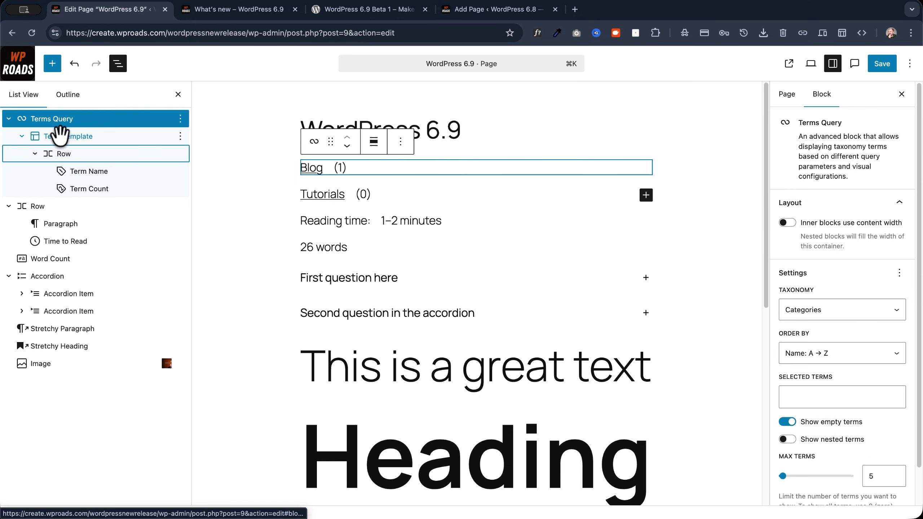
left_click(120, 188)
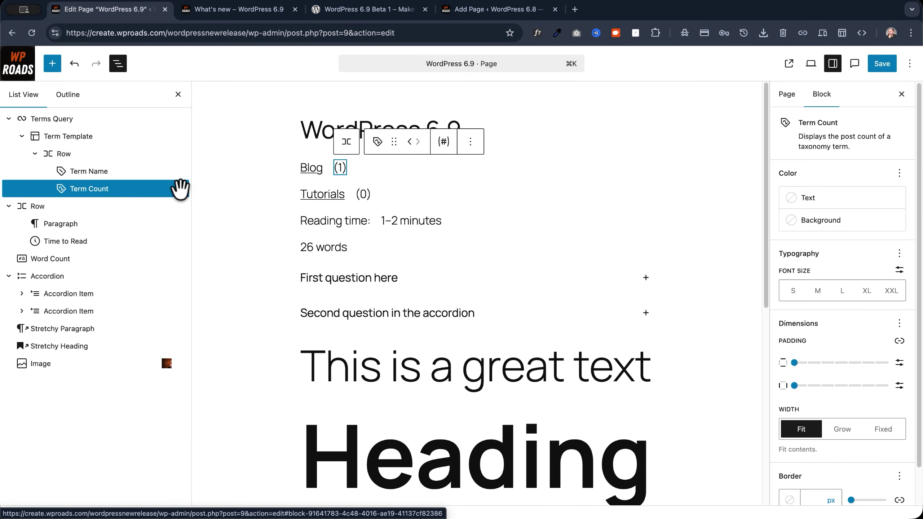
key("BackSpace")
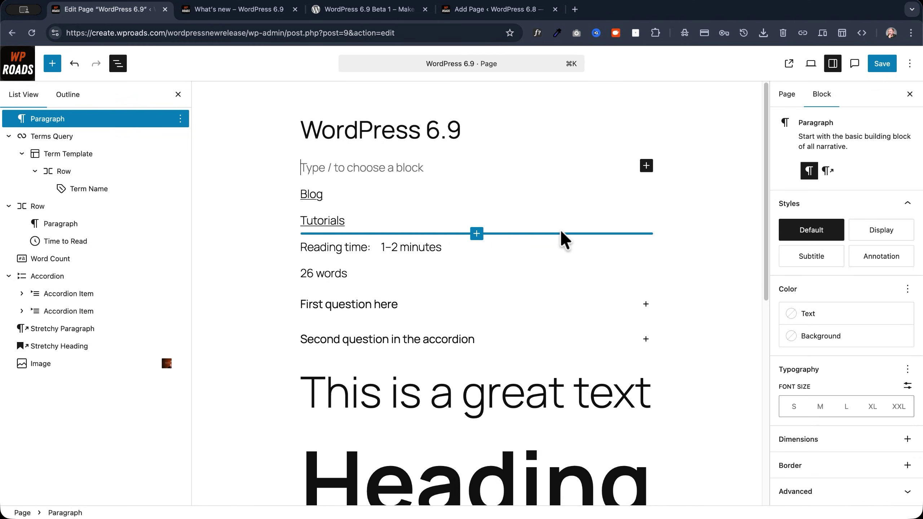
- Add a Math block with the LaTeX formula x^4+34=3,4567, then start a new paragraph under the title
type("/mat")
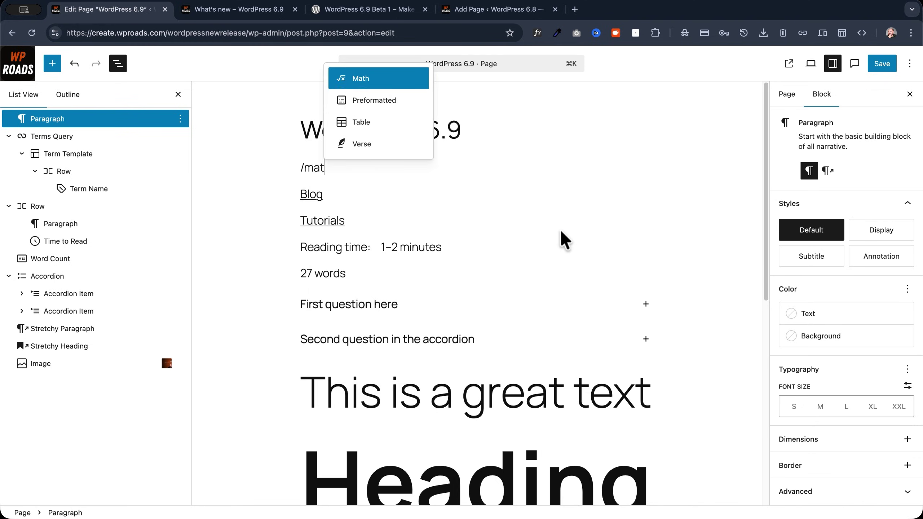
type("h")
left_click(385, 145)
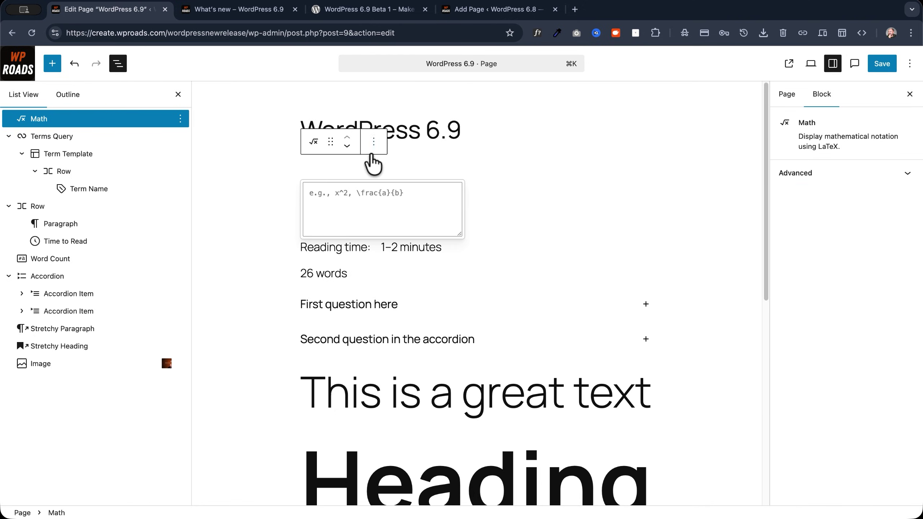
left_click_drag(461, 234, 363, 202)
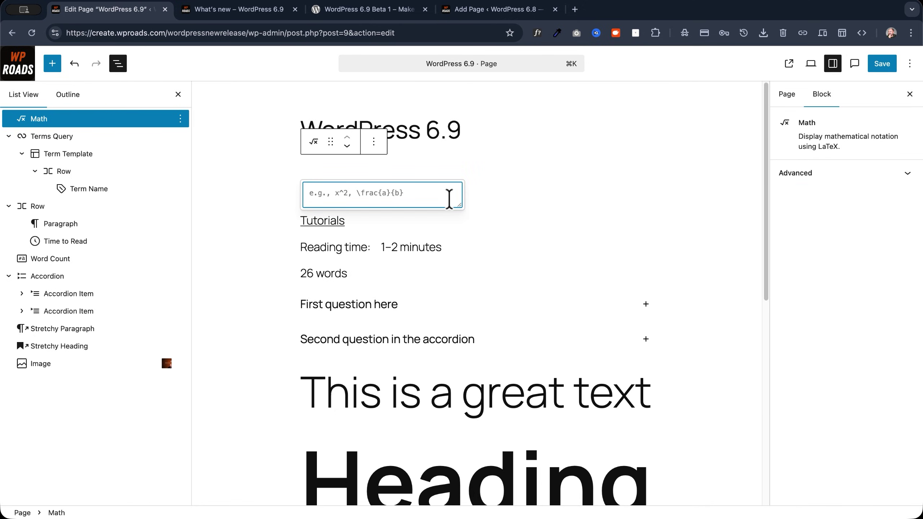
type("x^4")
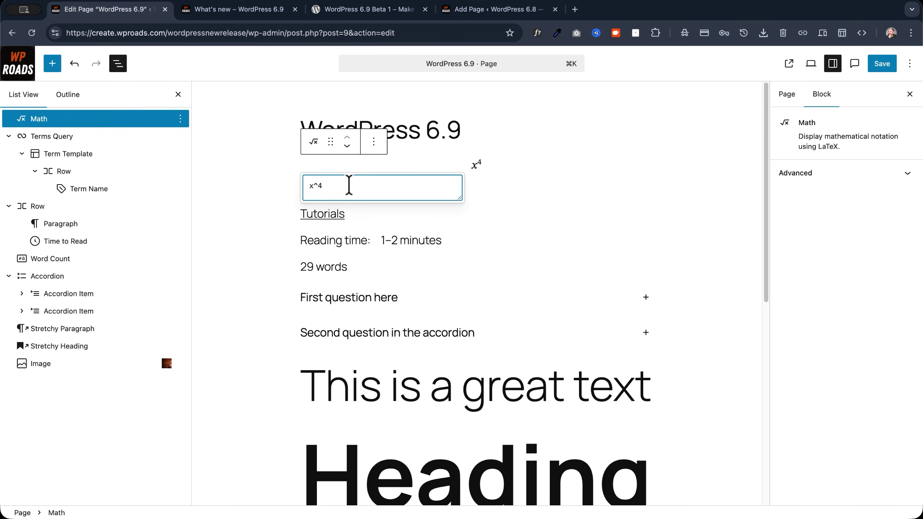
type("+34=3,4567")
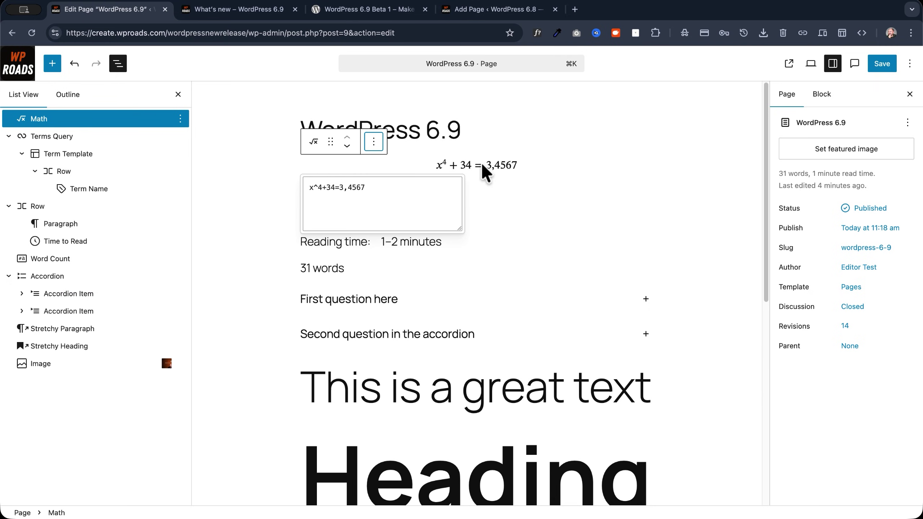
left_click(463, 129)
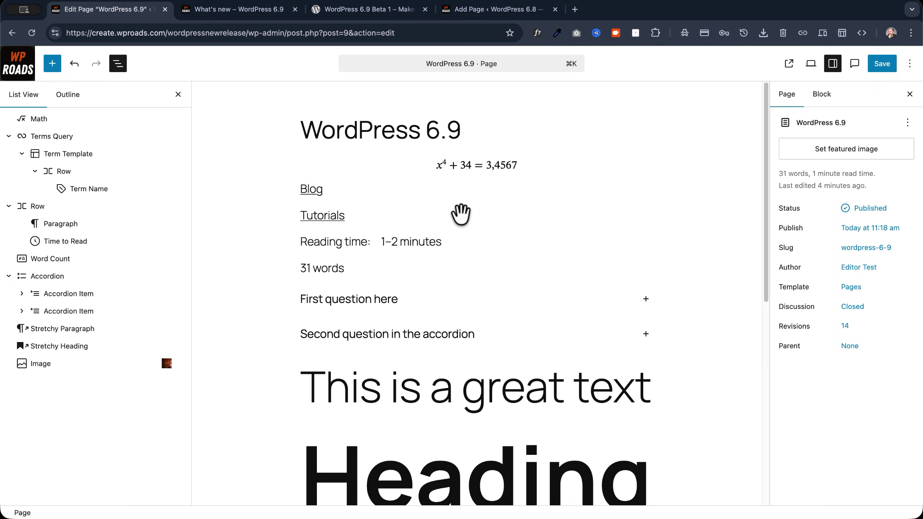
key("Return")
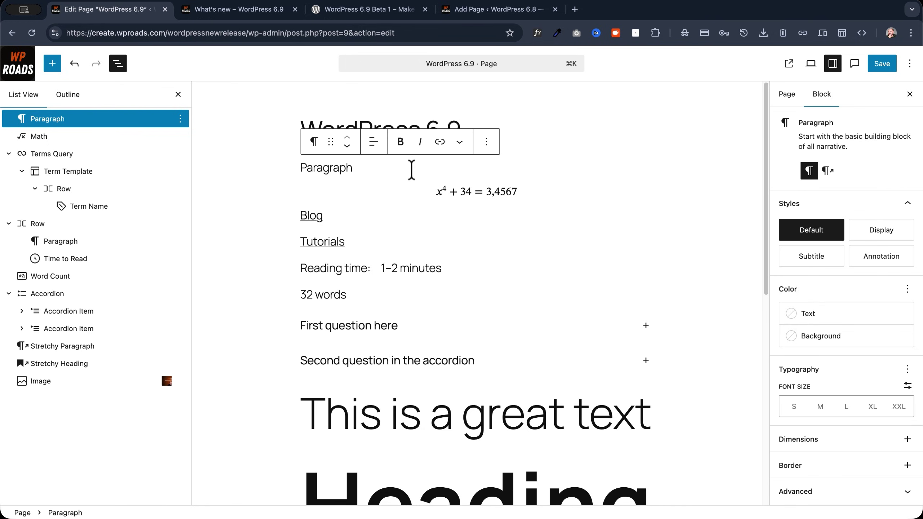
left_click(458, 141)
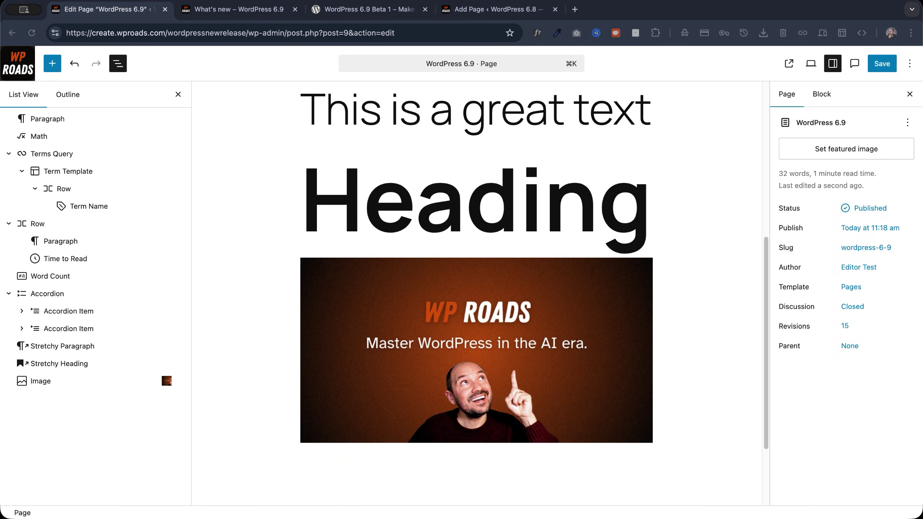
- Hide the large Heading stretchy heading and save the page
left_click(621, 210)
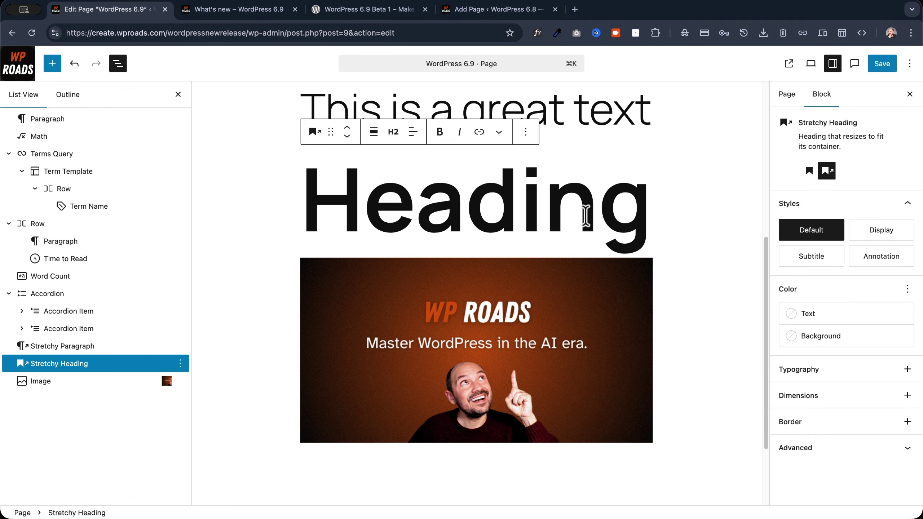
left_click(526, 133)
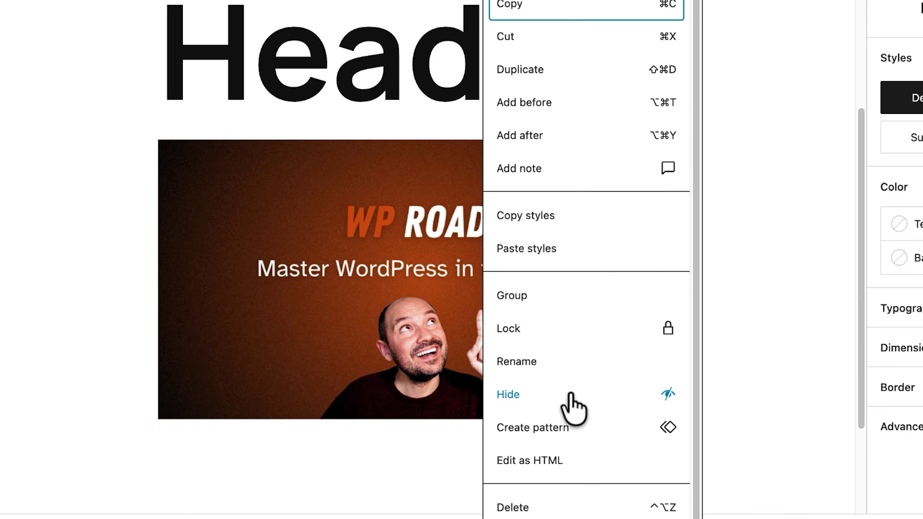
left_click(569, 427)
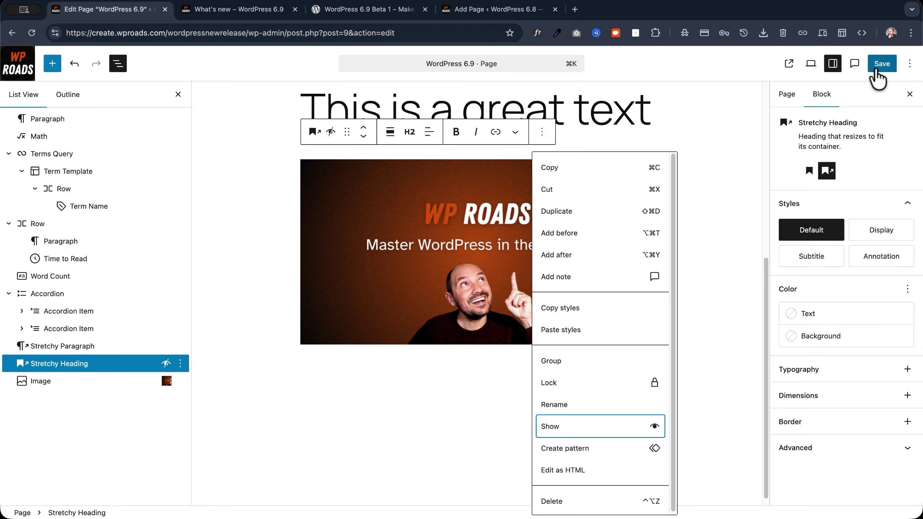
left_click(877, 71)
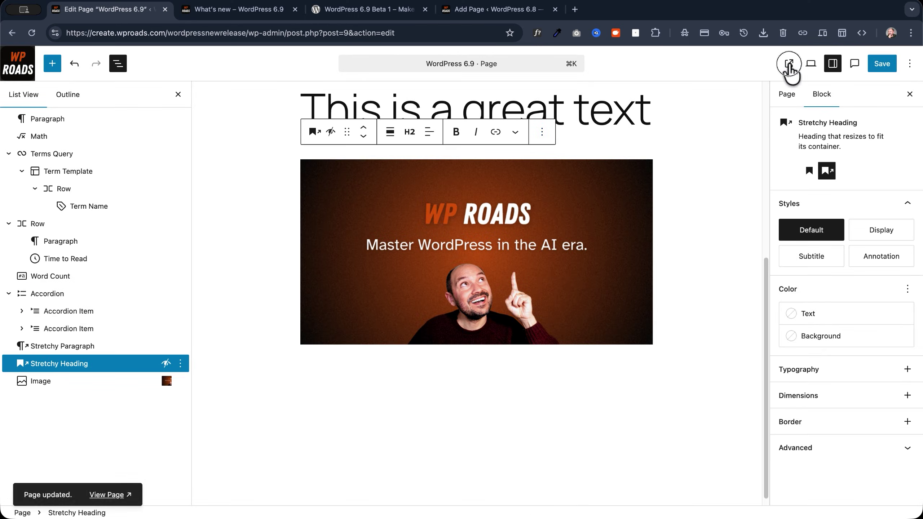
- Check the live page in a new tab, then return to the editor
left_click(789, 64)
scroll(255, 207, "down", 10)
scroll(229, 213, "up", 8)
key("super+alt+Left")
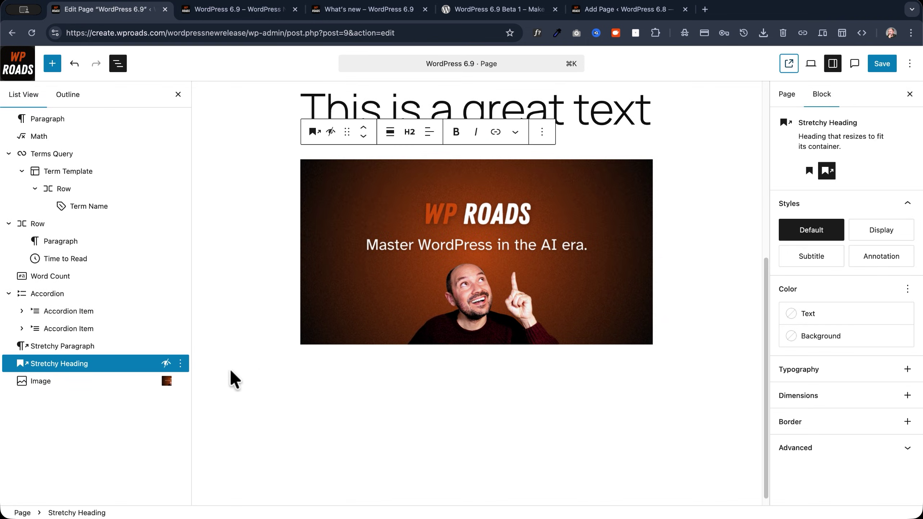
- Unhide the Stretchy Heading from its List View options menu
left_click(134, 364)
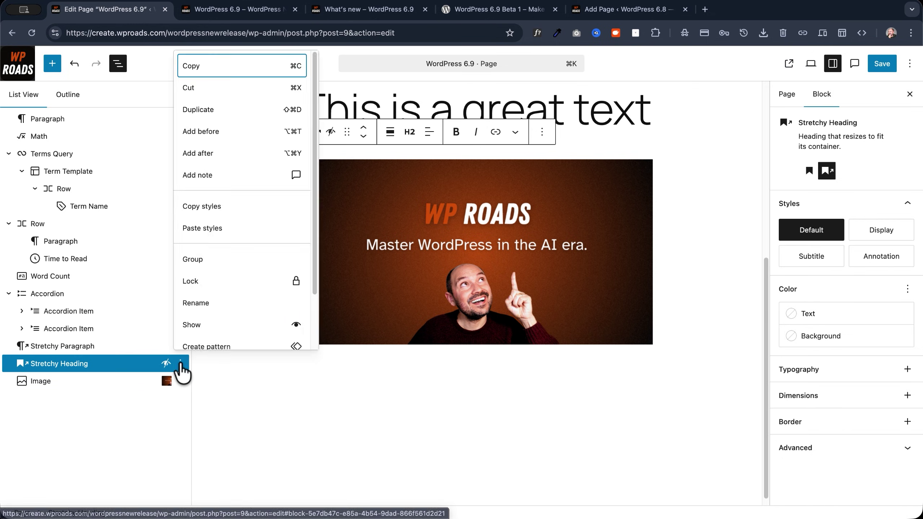
scroll(236, 284, "down", 2)
left_click(219, 260)
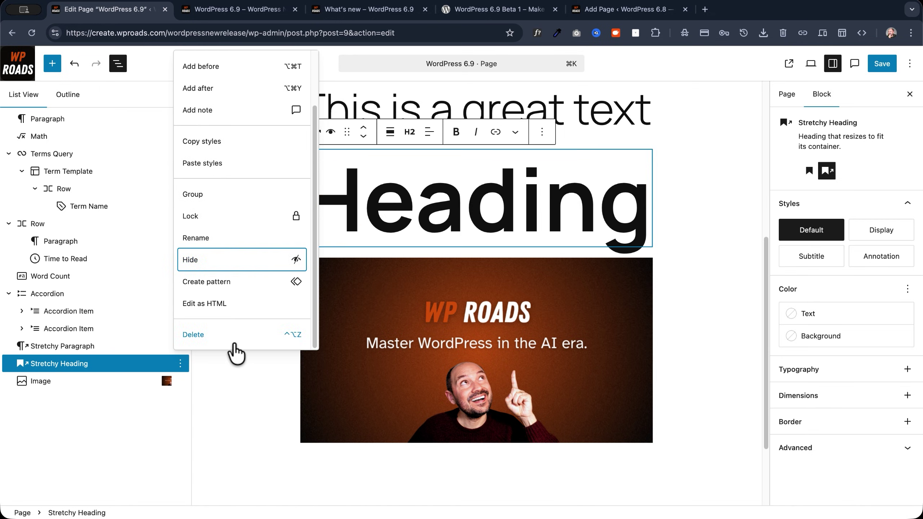
left_click(462, 214)
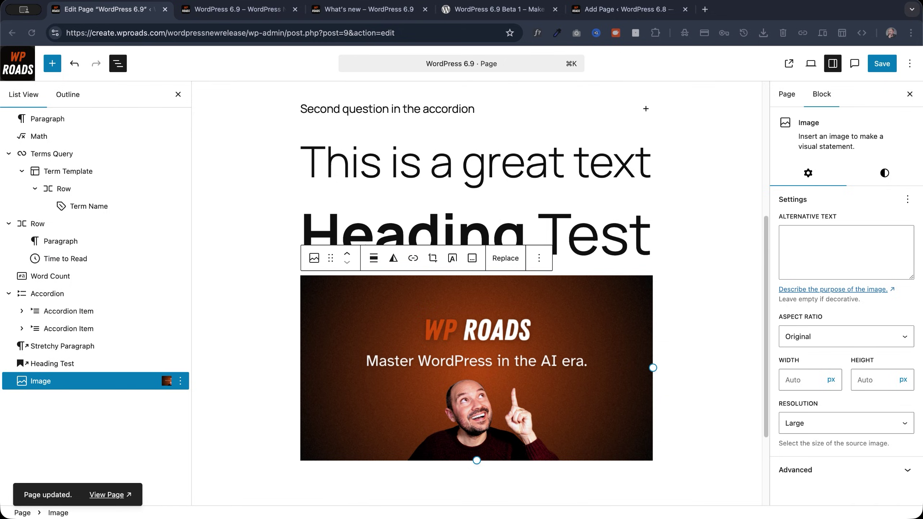
- Try dragging the image on the Word page, then move the WordPress 6.9 page's image up among the headings
left_click(632, 167)
left_click(631, 9)
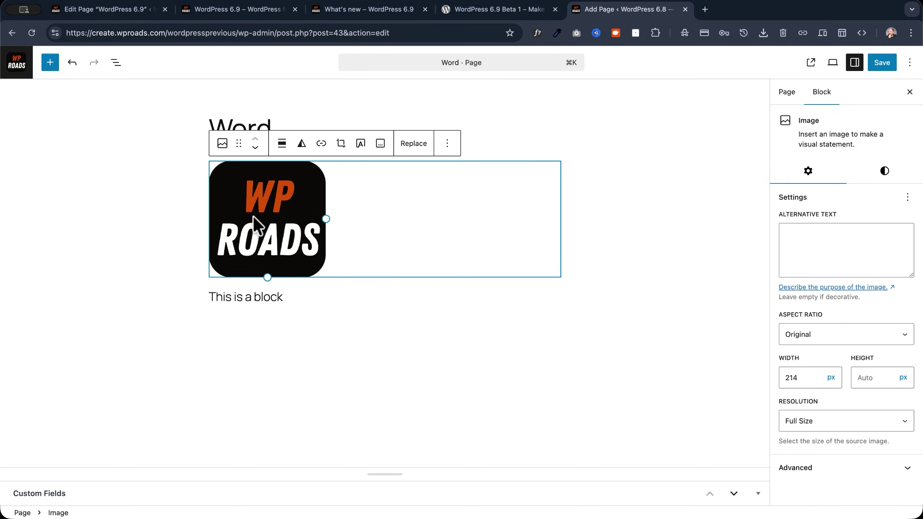
left_click_drag(256, 207, 233, 307)
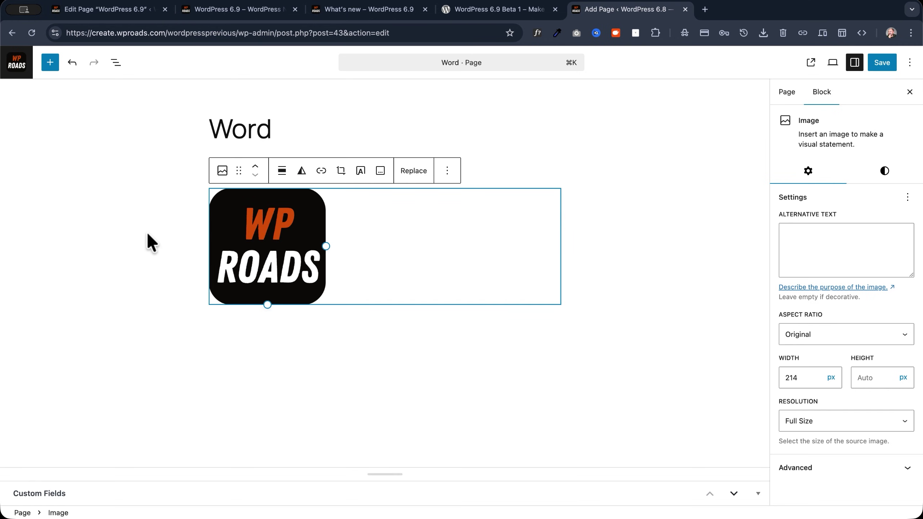
left_click(120, 10)
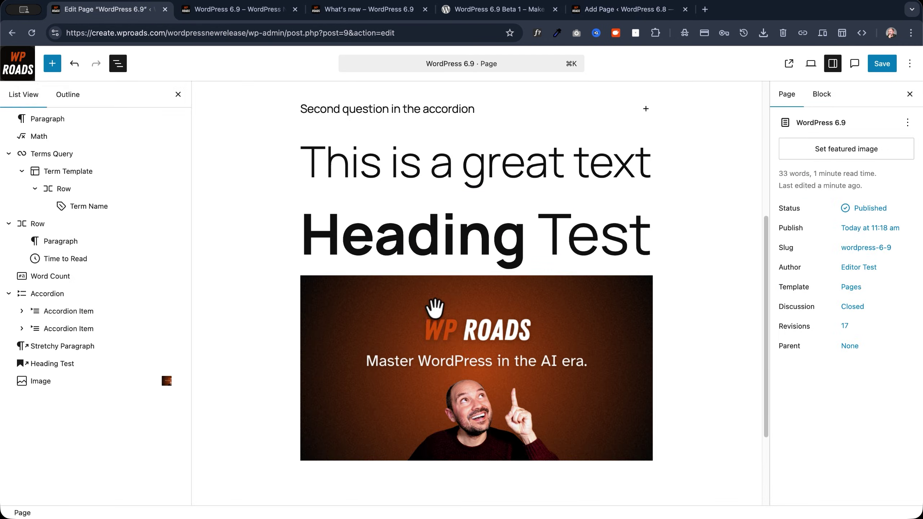
left_click_drag(498, 319, 281, 293)
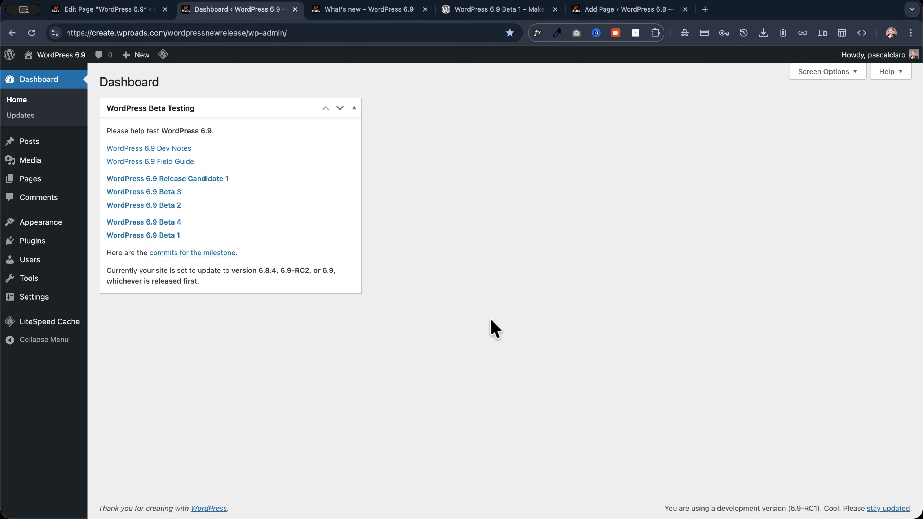
- Search the command palette for 'setting' to list settings screens, then close it
key("super+k")
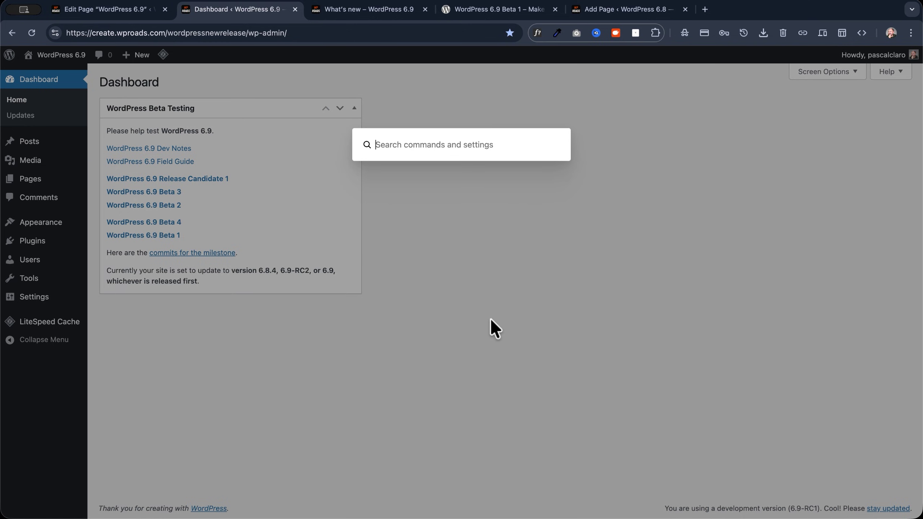
type("setting")
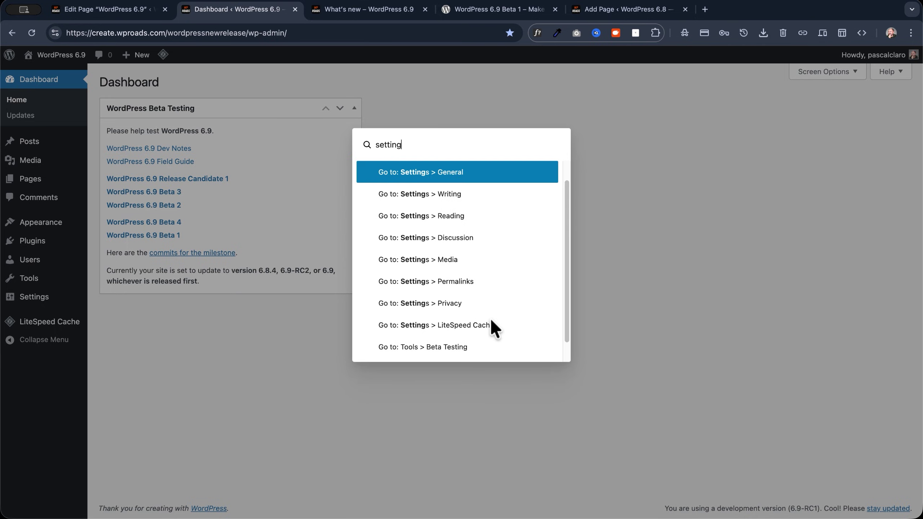
key("Escape")
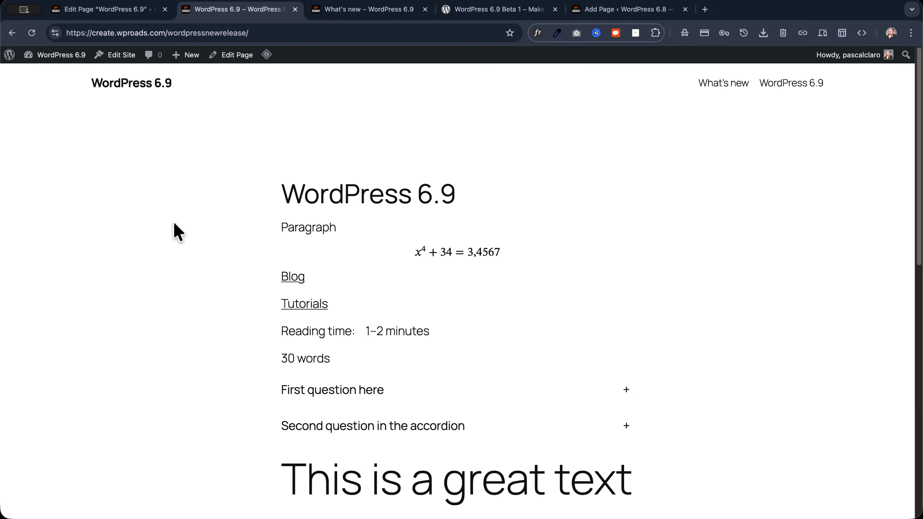
scroll(171, 224, "down", 7)
scroll(171, 224, "up", 7)
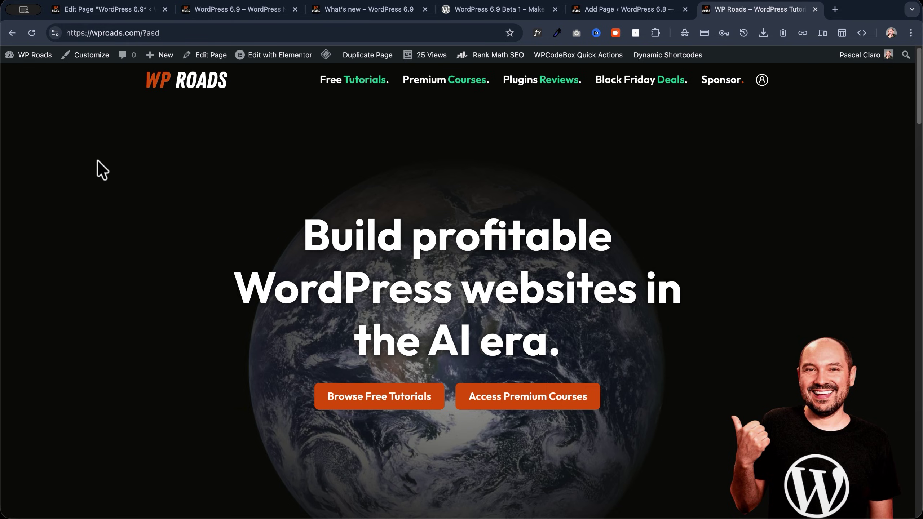
- Search Elementor Finder (Cmd+E) for 'settings'
key("super+e")
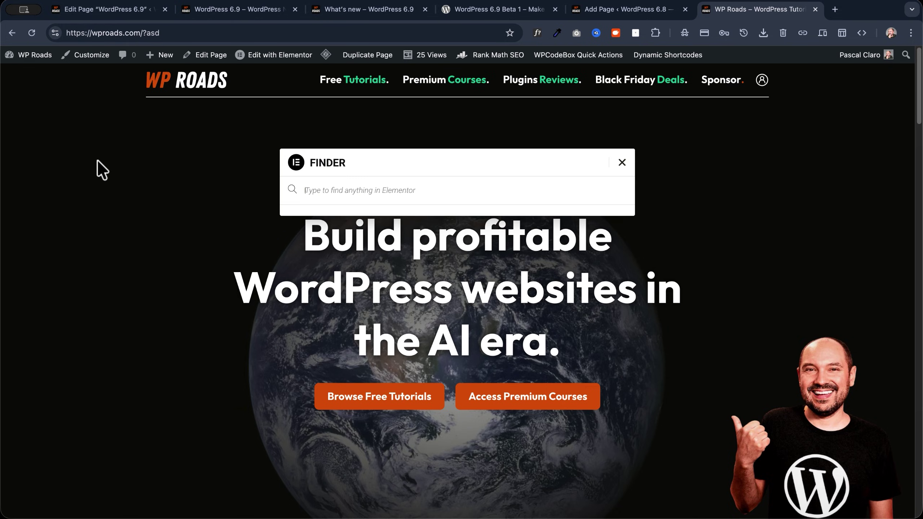
type("settings")
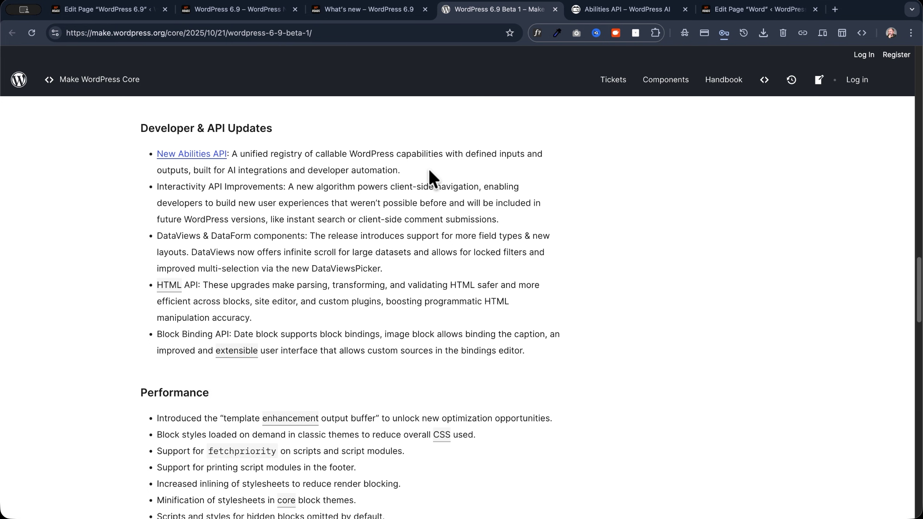
- Highlight the New Abilities API description and scroll through the Abilities API article
left_click_drag(426, 168, 228, 152)
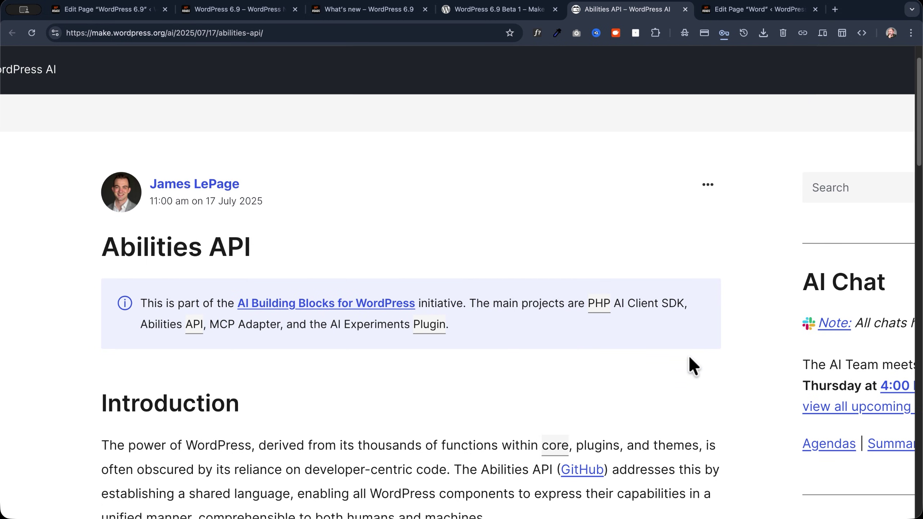
scroll(689, 355, "down", 10)
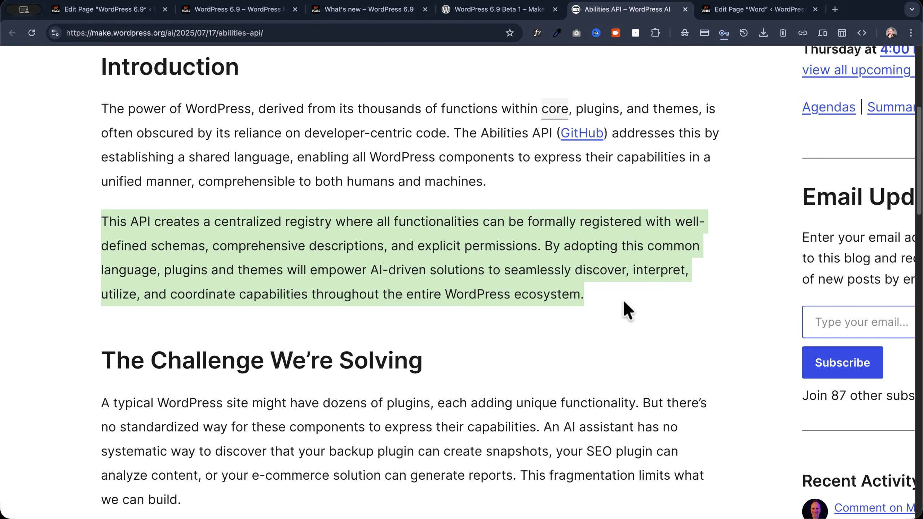
scroll(623, 299, "up", 1)
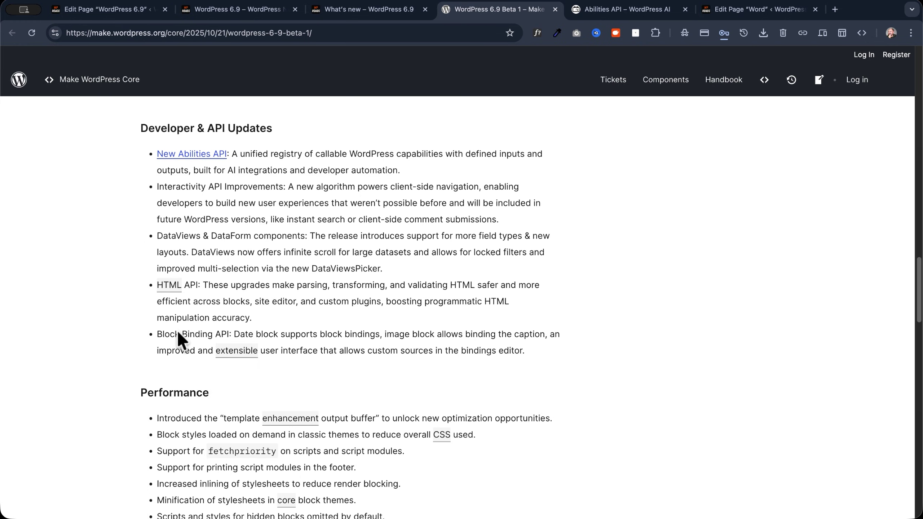
- Scroll the Beta 1 post past the Performance heading down to the Site Editor section
scroll(178, 331, "down", 4)
left_click(237, 257)
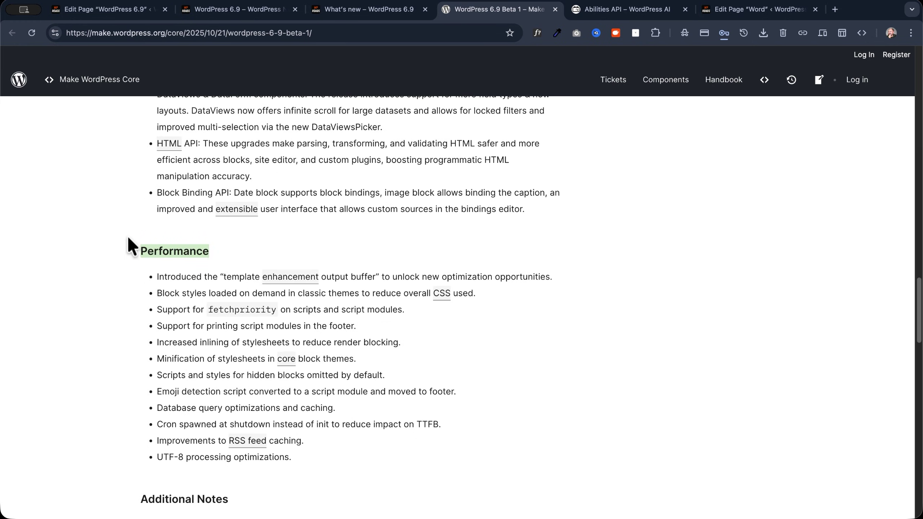
scroll(127, 233, "down", 8)
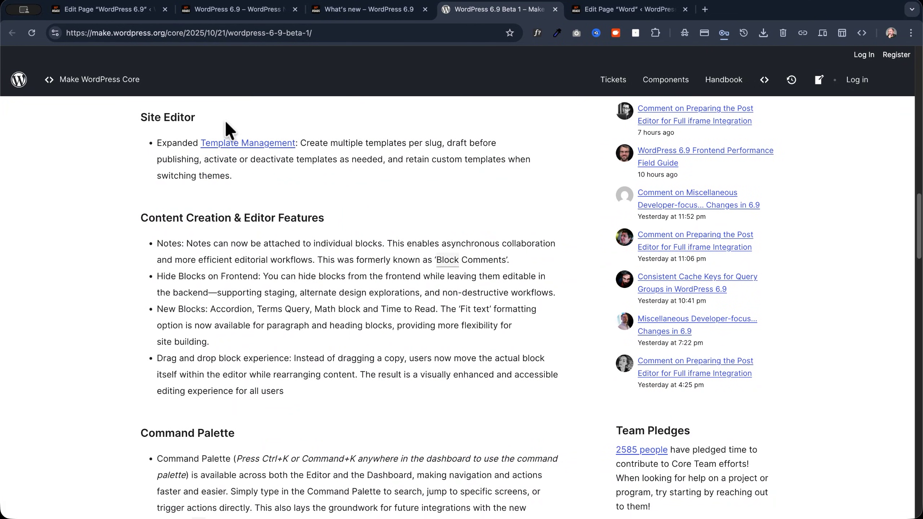
- Open the Template Management testing post and highlight its 'punted to WordPress 7.0' notice
left_click(232, 149)
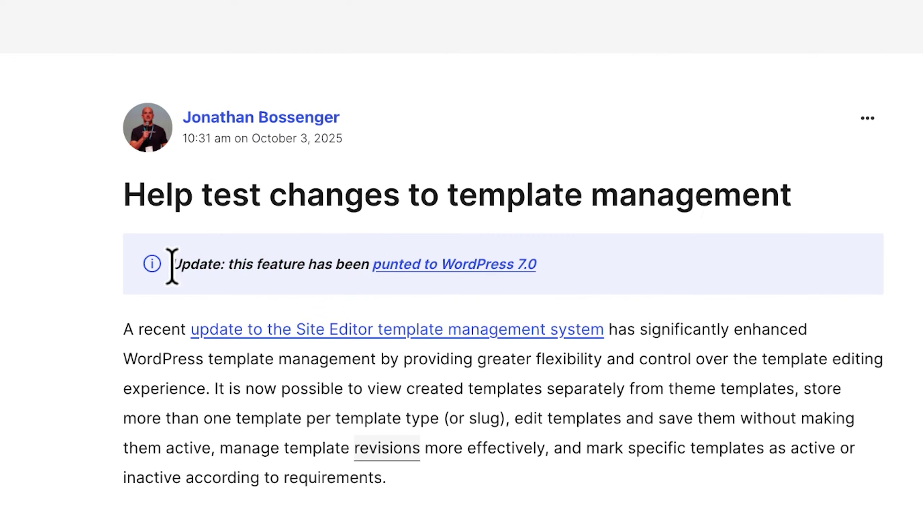
left_click_drag(171, 264, 552, 264)
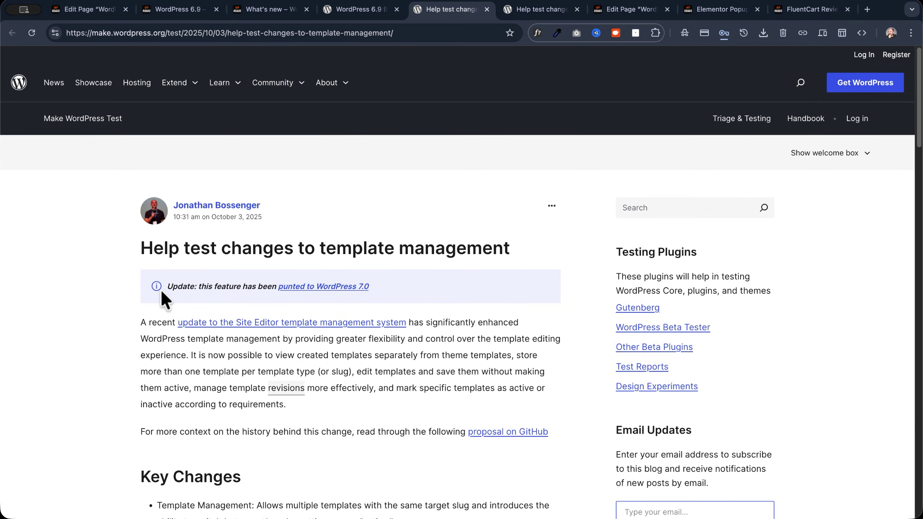
left_click_drag(162, 291, 438, 292)
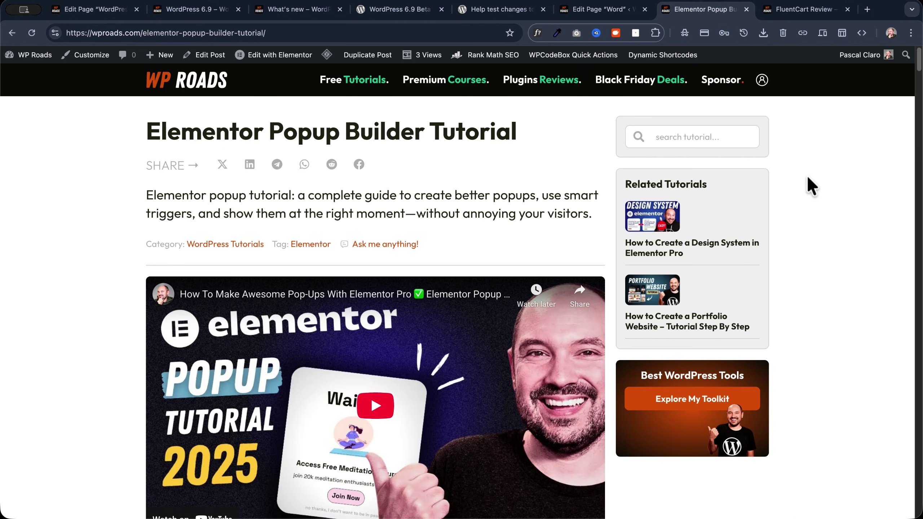
- Skim the Elementor Popup Builder Tutorial, then switch to the WP Roads FluentCart Review page
scroll(807, 174, "down", 10)
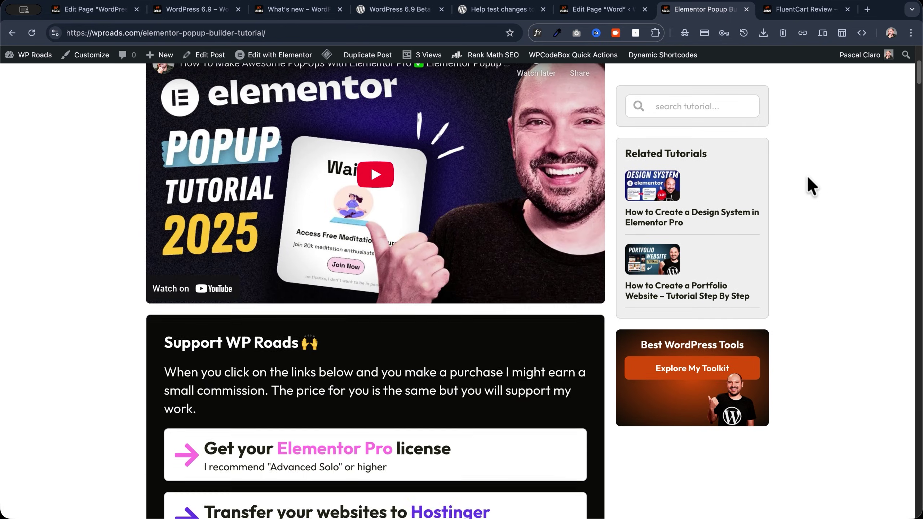
scroll(807, 175, "up", 10)
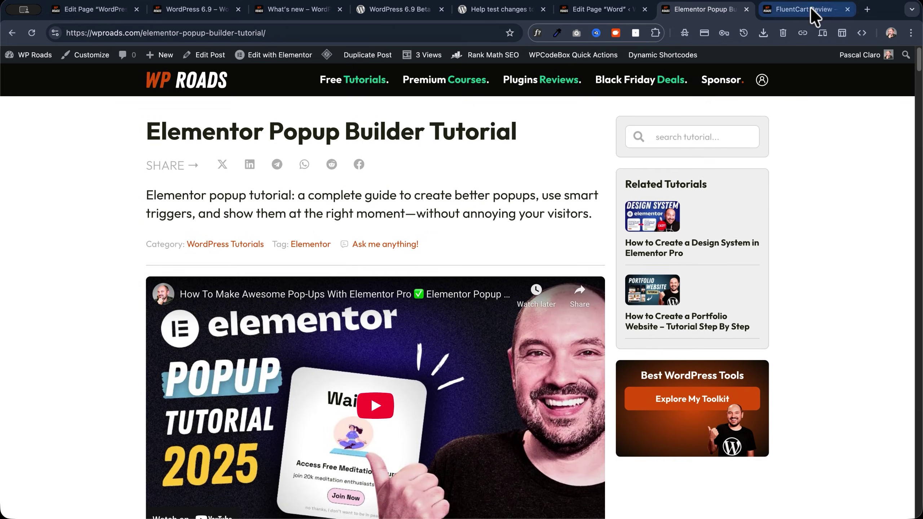
left_click(814, 12)
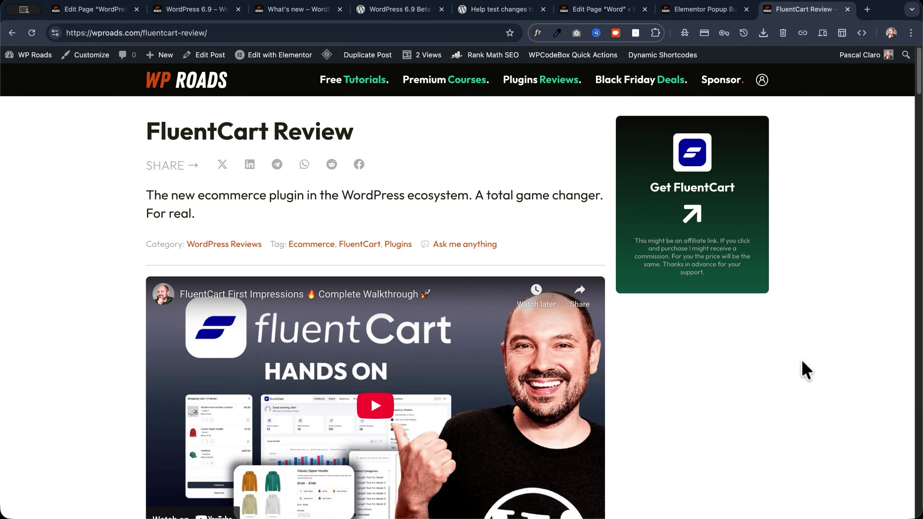
- Return to the 'Help test changes to template management' post, showing its custom-templates demo video
scroll(801, 359, "down", 5)
key("ctrl+shift+Tab")
key("ctrl+shift+Tab")
key("ctrl+shift+Tab")
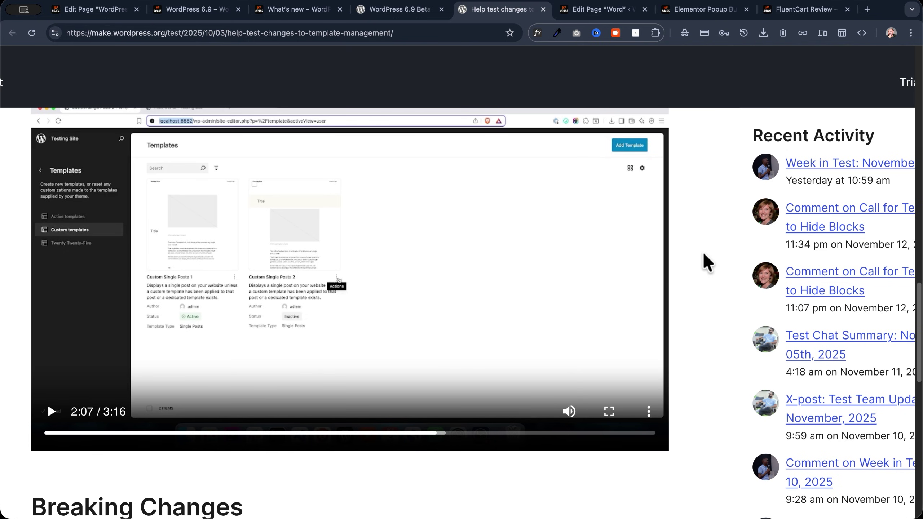